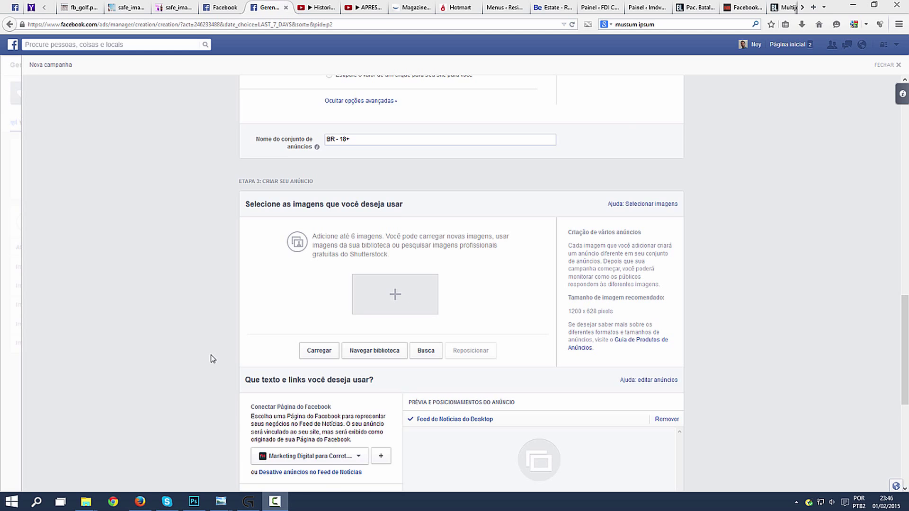
# Upload teste-texto.png from the Imagens folder as the ad's image
pyautogui.scroll(-3, 209, 357)
pyautogui.scroll(-2, 225, 379)
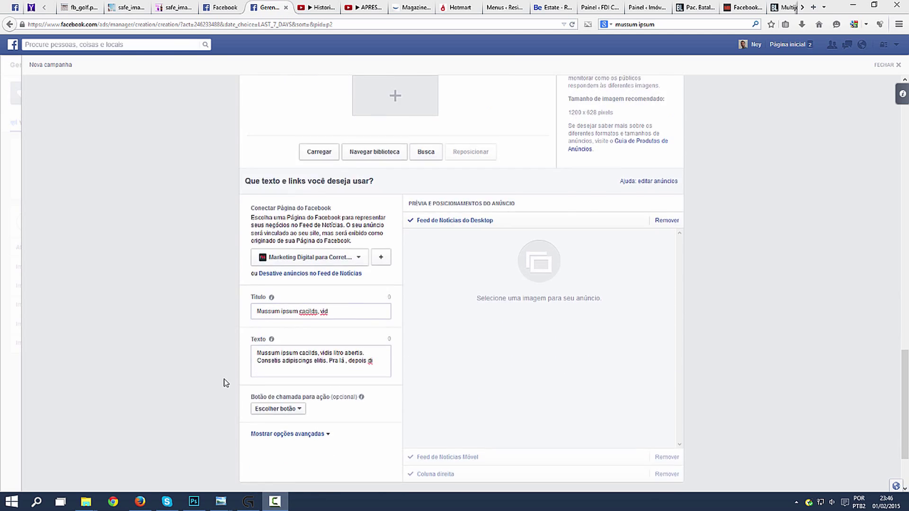
pyautogui.scroll(2, 181, 351)
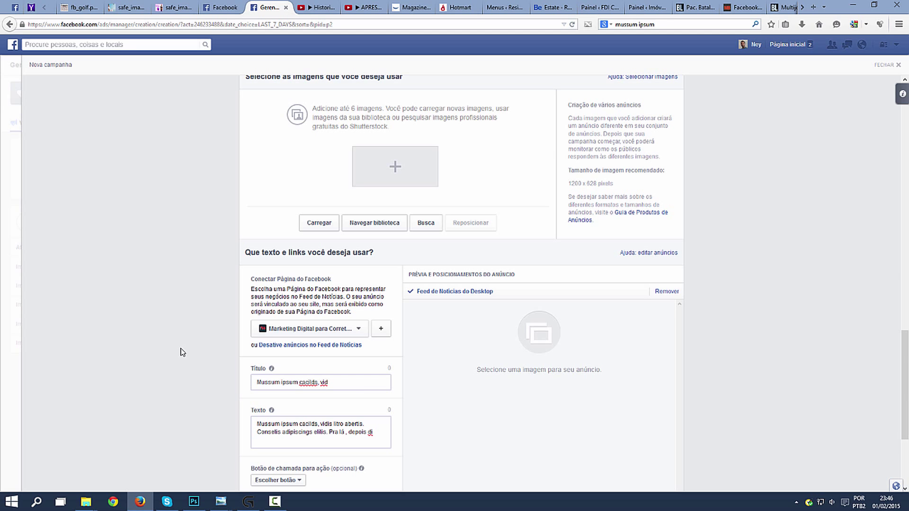
pyautogui.scroll(1, 211, 370)
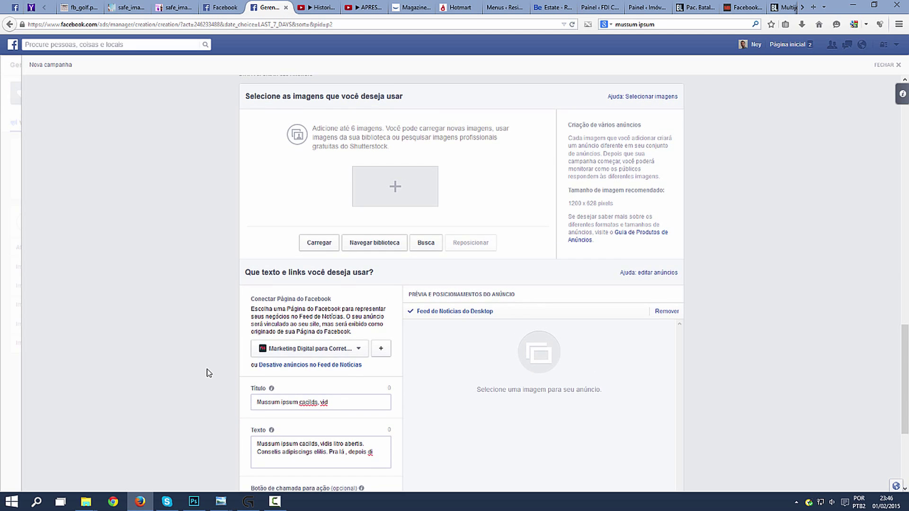
pyautogui.scroll(3, 209, 374)
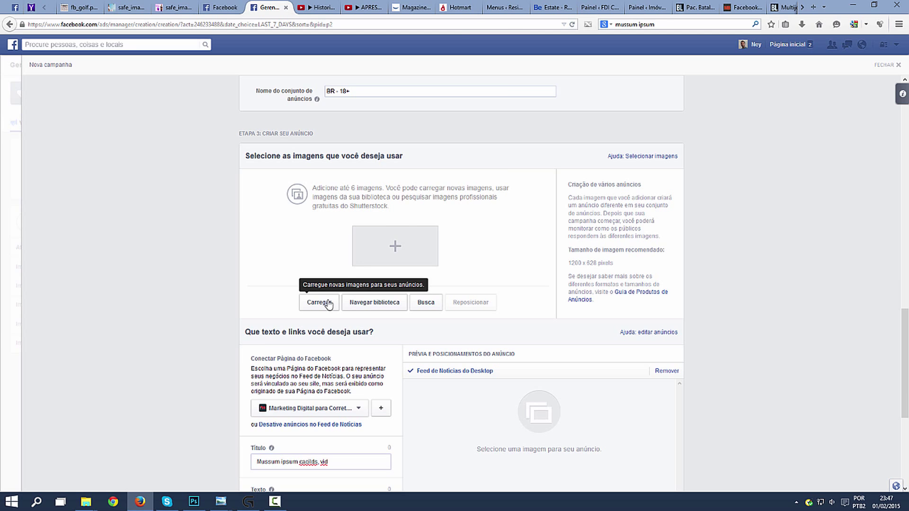
pyautogui.click(357, 266)
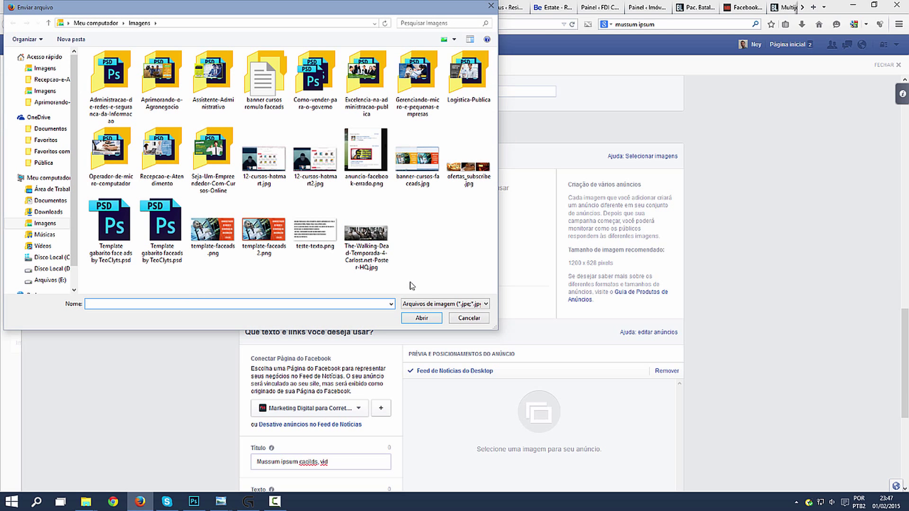
pyautogui.click(318, 230)
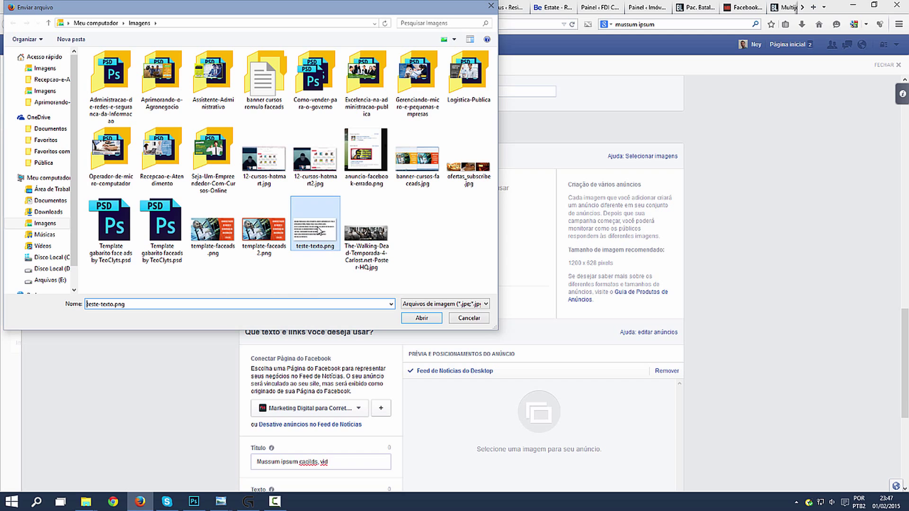
pyautogui.click(418, 319)
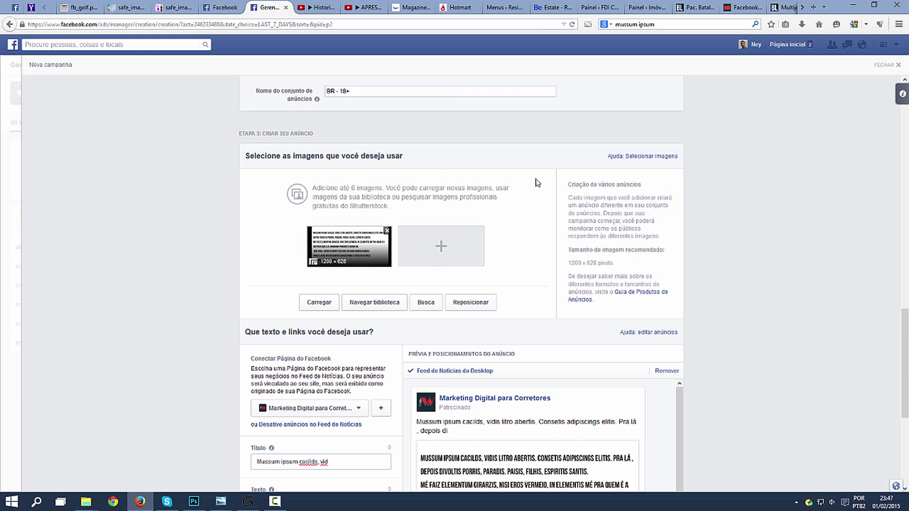
# Review the campaign's audience and budget settings and the ad's desktop News Feed preview
pyautogui.scroll(15, 187, 245)
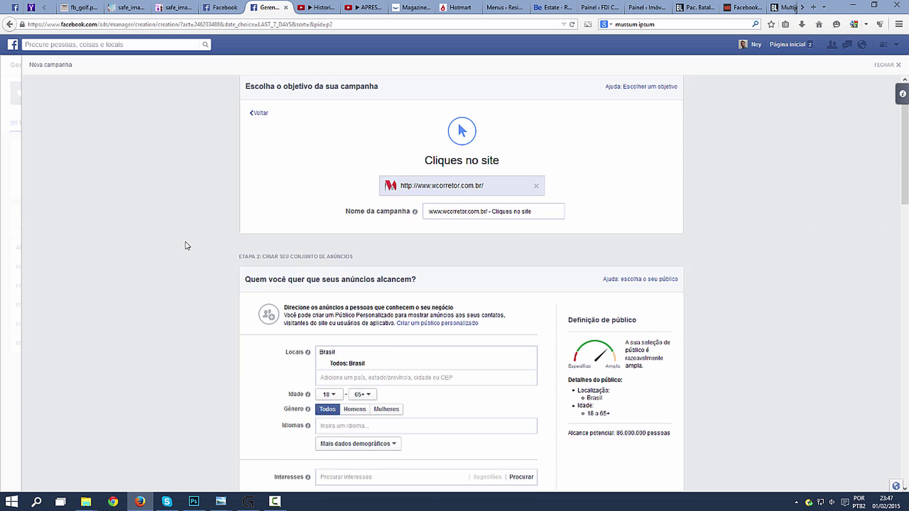
pyautogui.scroll(-6, 192, 242)
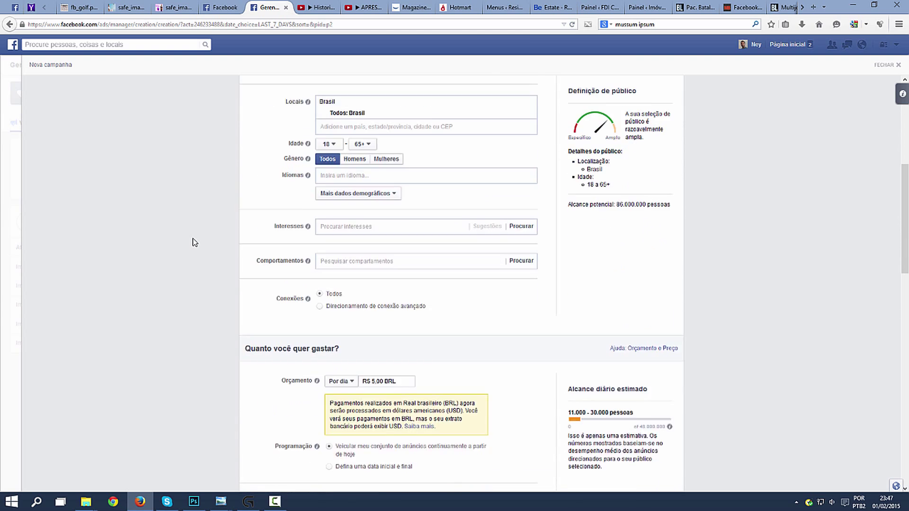
pyautogui.scroll(-15, 192, 243)
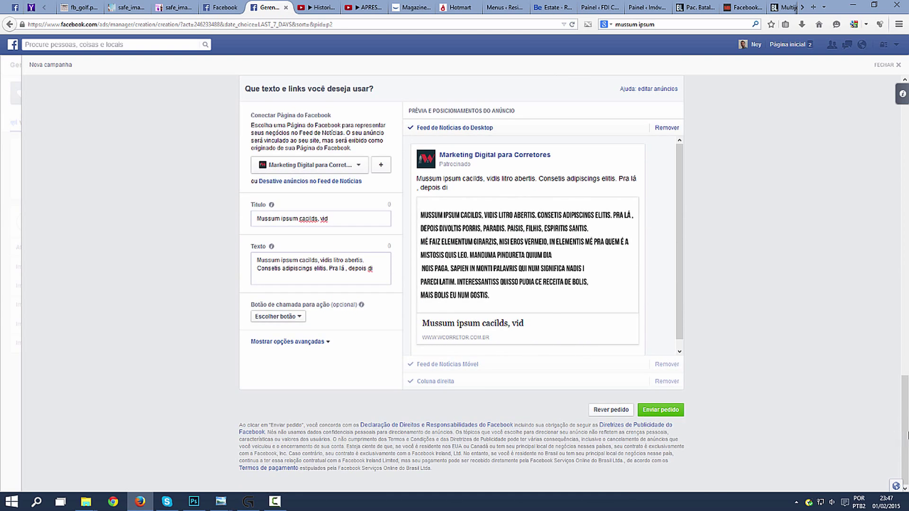
pyautogui.moveTo(907, 436); pyautogui.dragTo(906, 411)
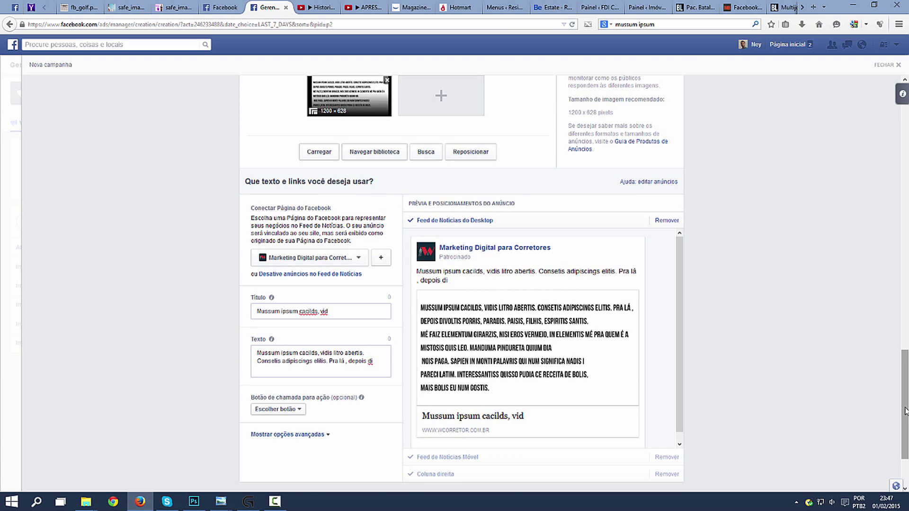
pyautogui.scroll(-1, 684, 318)
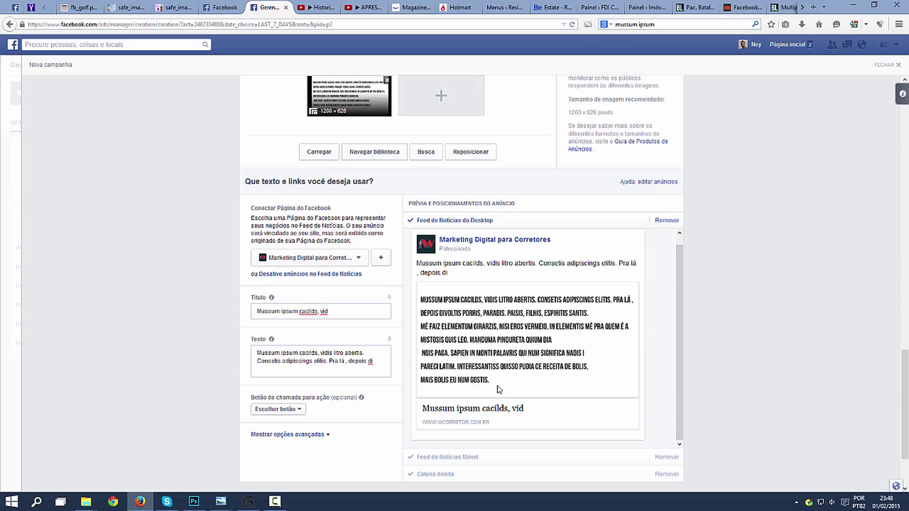
pyautogui.scroll(1, 497, 389)
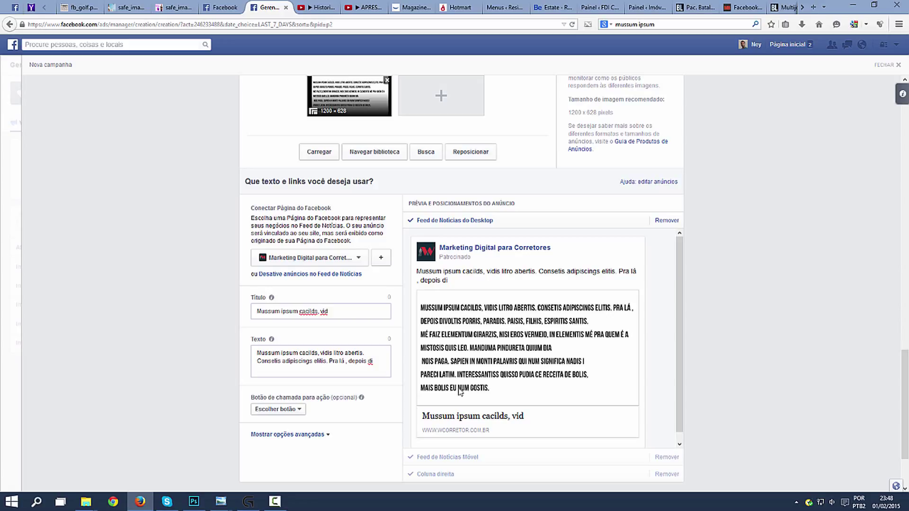
# Examine the sponsored G Digital ad in the Facebook news feed as an example of text on an image
pyautogui.click(15, 7)
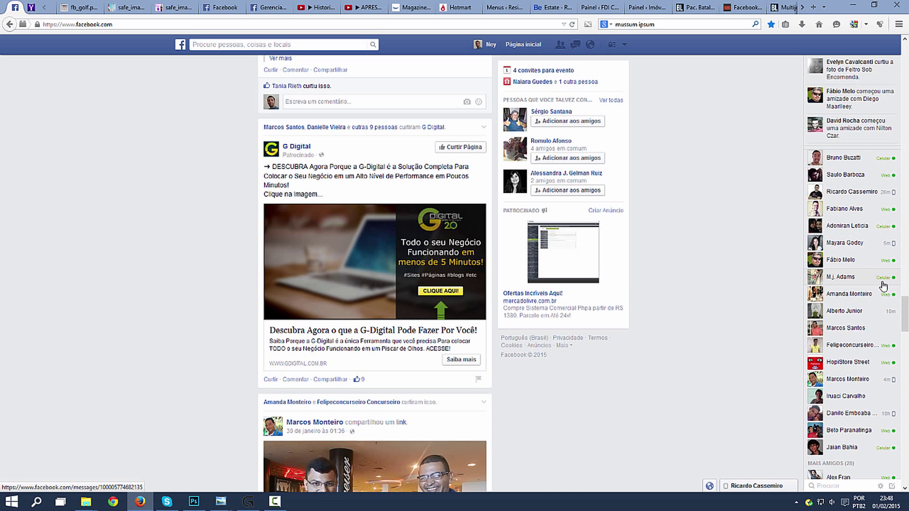
pyautogui.moveTo(884, 286)
pyautogui.moveTo(887, 404)
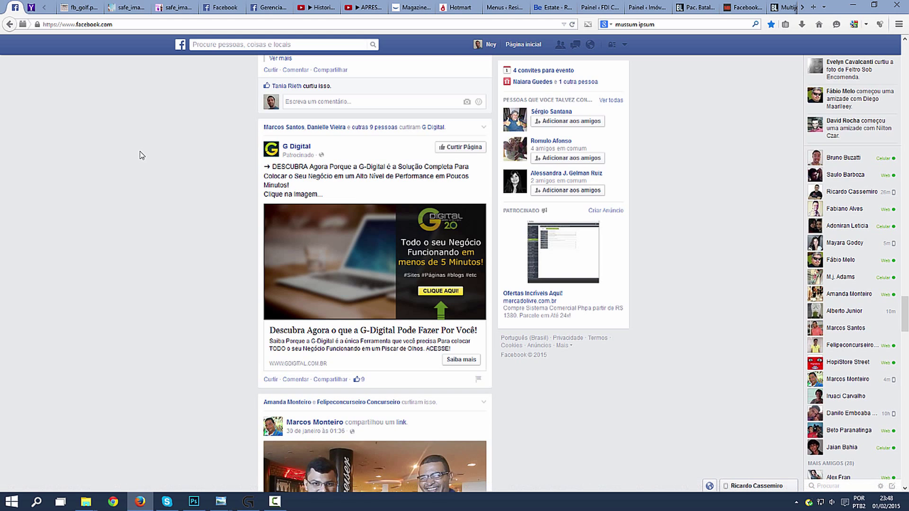
# Return to the new campaign and look over the ad's image and text preview
pyautogui.click(251, 9)
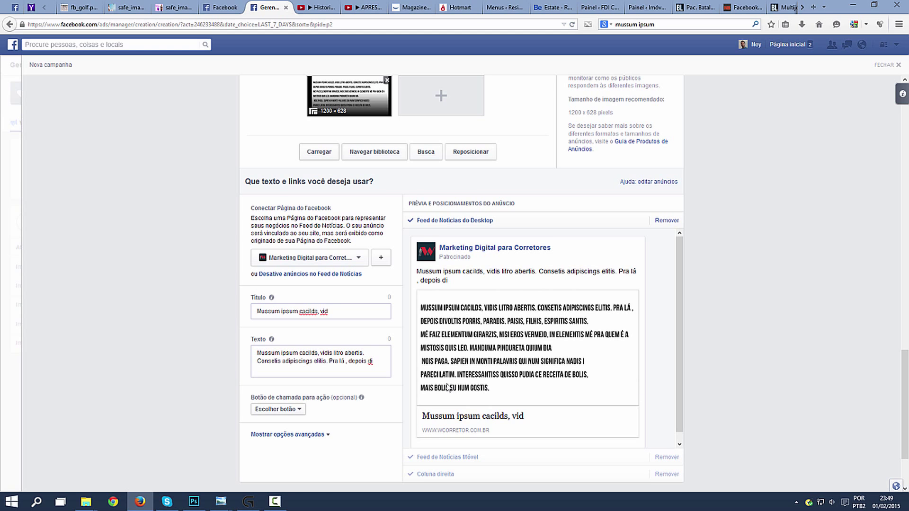
pyautogui.moveTo(905, 425); pyautogui.dragTo(905, 412)
pyautogui.scroll(-1, 906, 410)
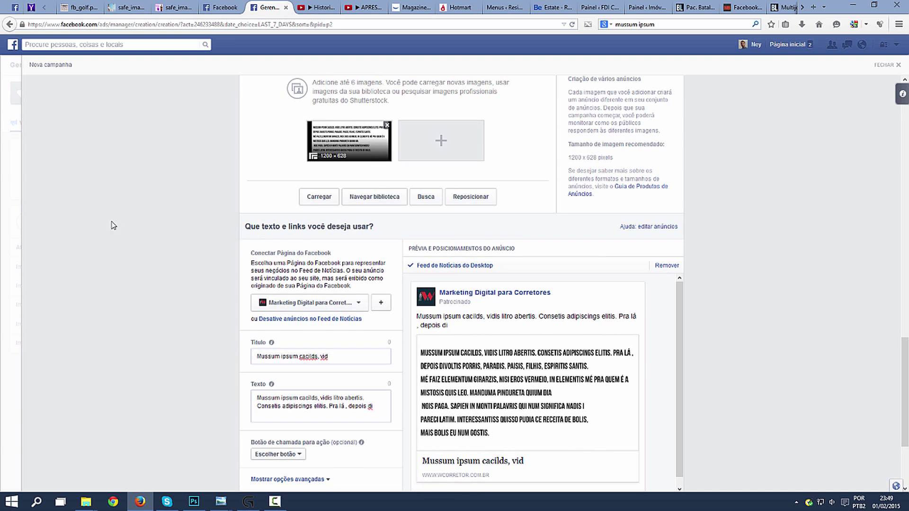
# Bring up the Facebook grid tool page, and view the network administration banner in Windows Photo Viewer
pyautogui.click(223, 9)
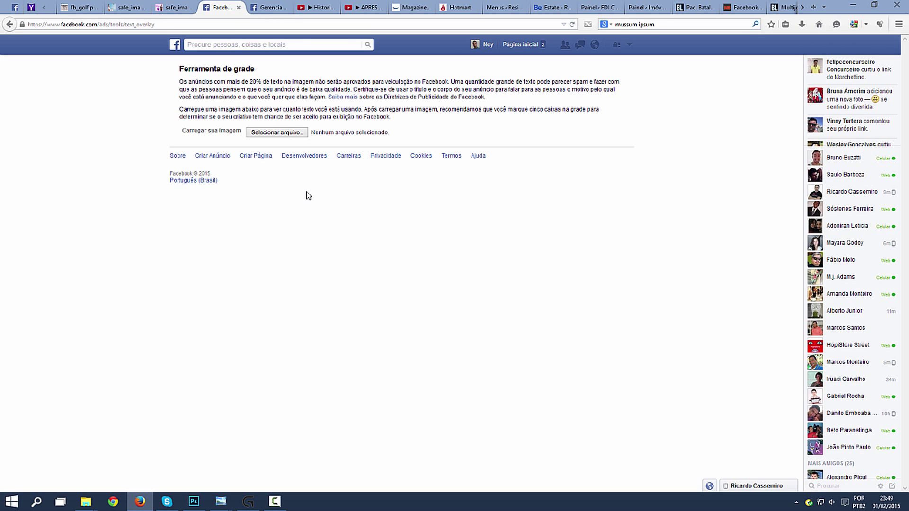
pyautogui.moveTo(221, 502)
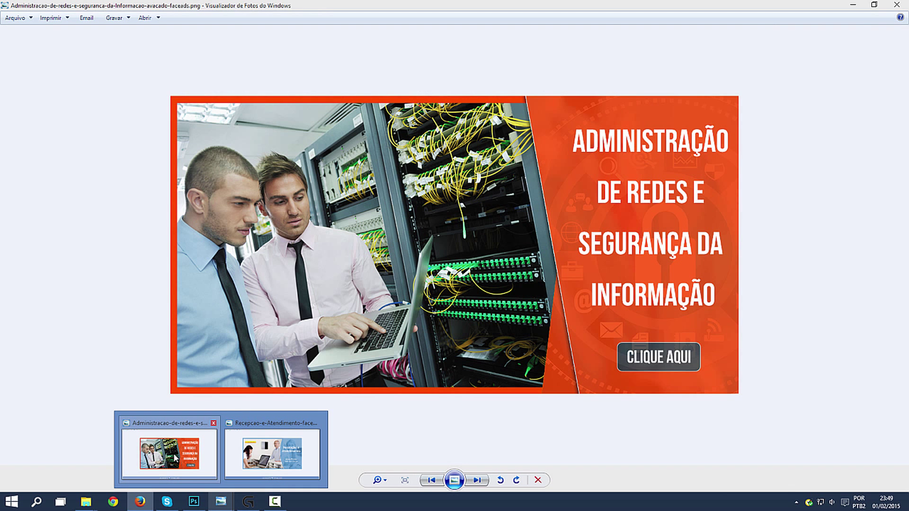
pyautogui.click(175, 457)
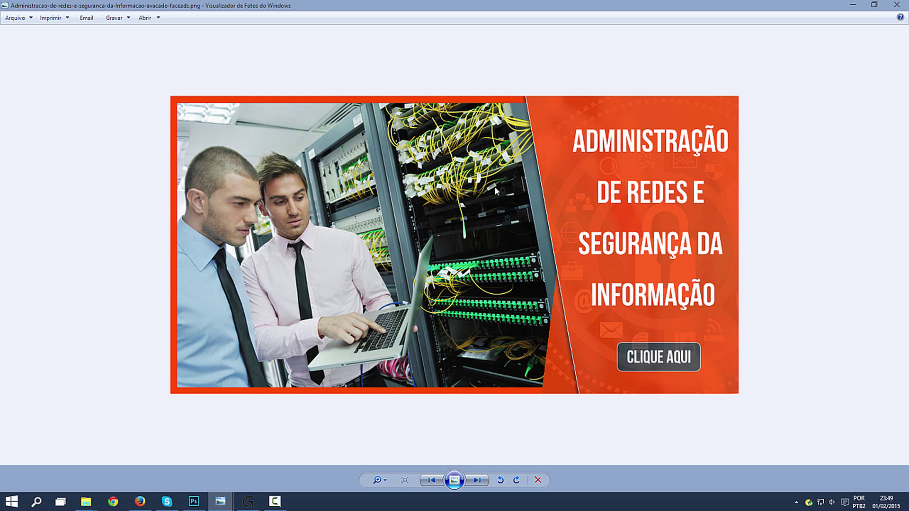
# Open the network administration banner's template faceads.psd in Photoshop with its embedded colour profile, and hide the Gabarito face ads group
pyautogui.click(201, 505)
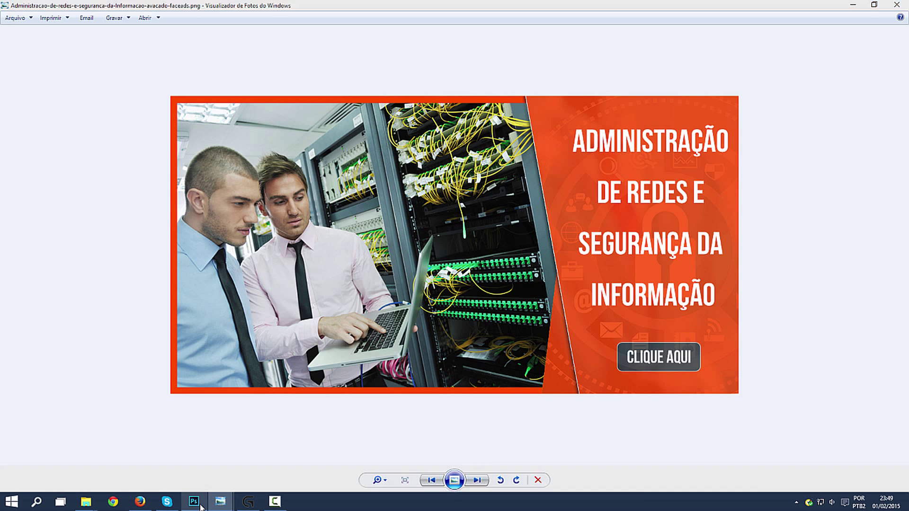
pyautogui.click(126, 35)
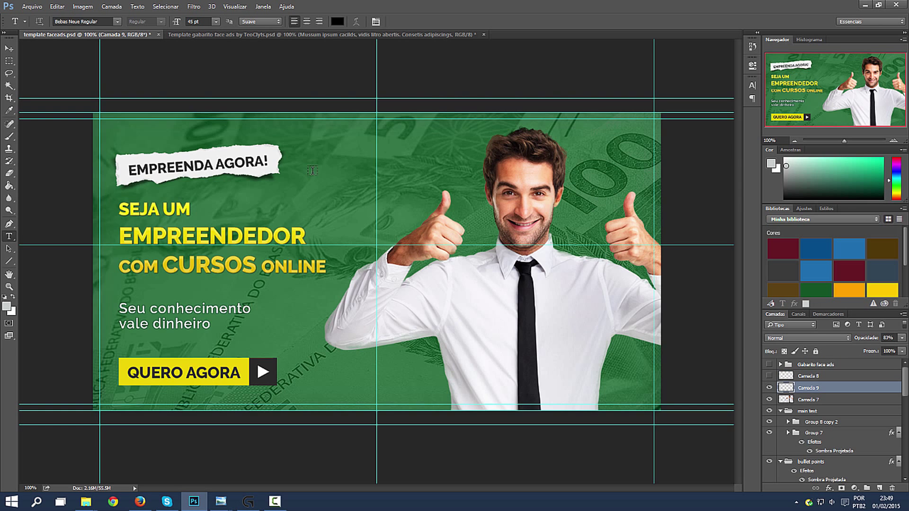
pyautogui.moveTo(87, 505)
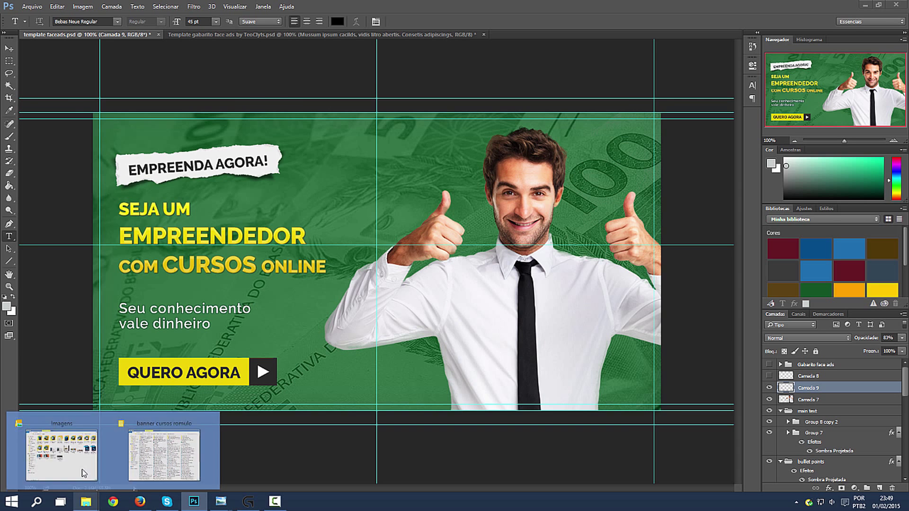
pyautogui.click(84, 473)
pyautogui.doubleClick(210, 102)
pyautogui.doubleClick(365, 98)
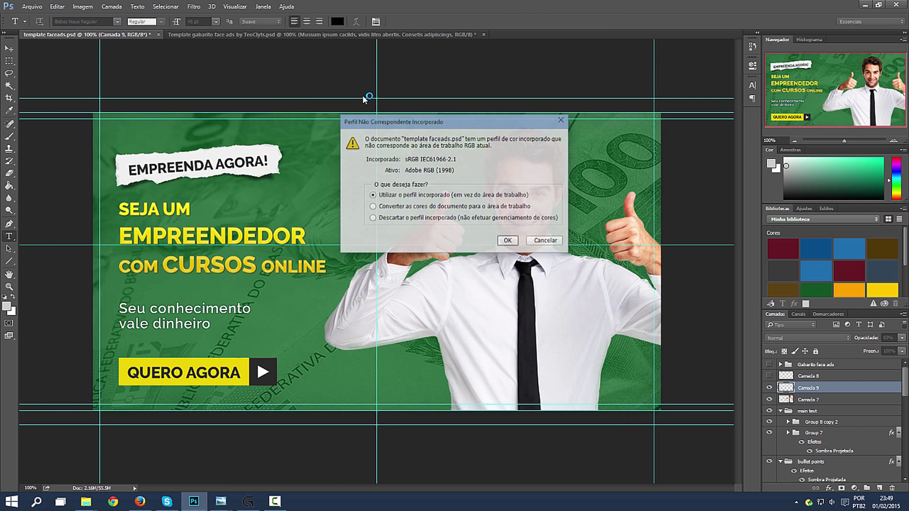
pyautogui.click(505, 239)
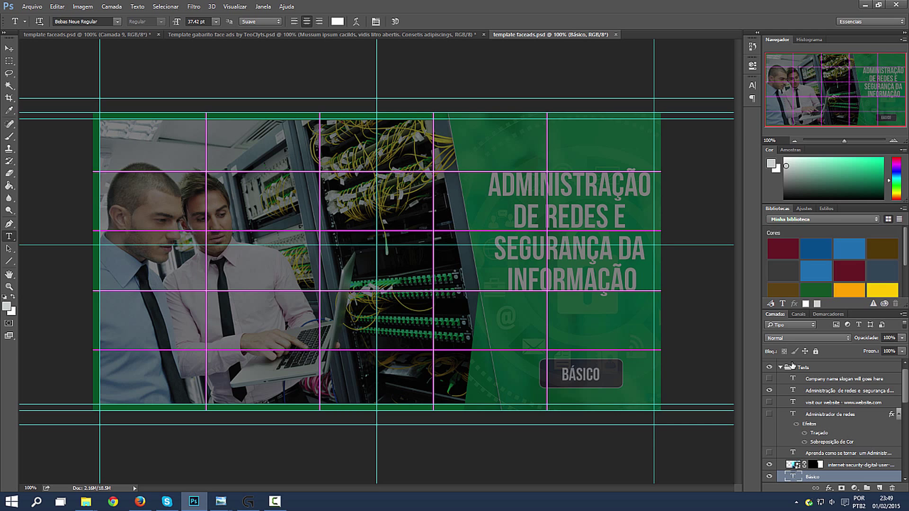
pyautogui.scroll(1, 905, 396)
pyautogui.click(769, 364)
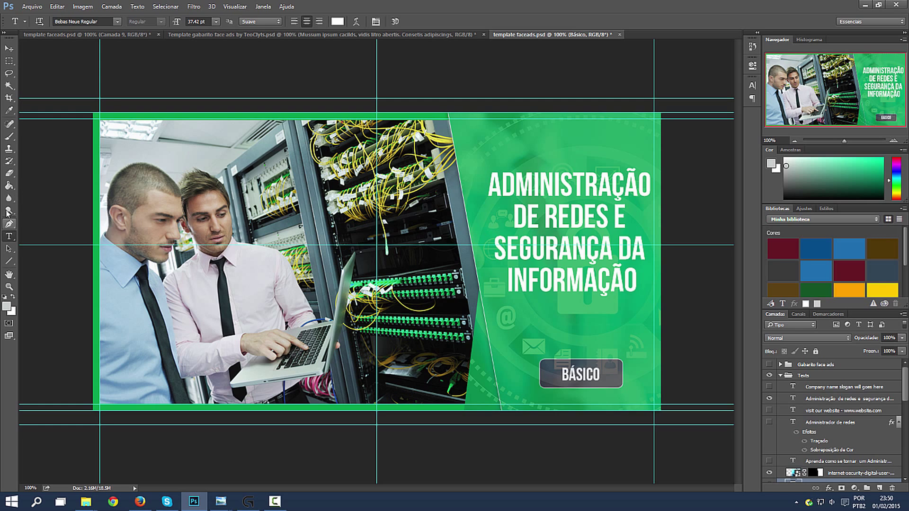
# Select the four headline lines and the BÁSICO label together with the Rectangular Marquee tool
pyautogui.click(9, 61)
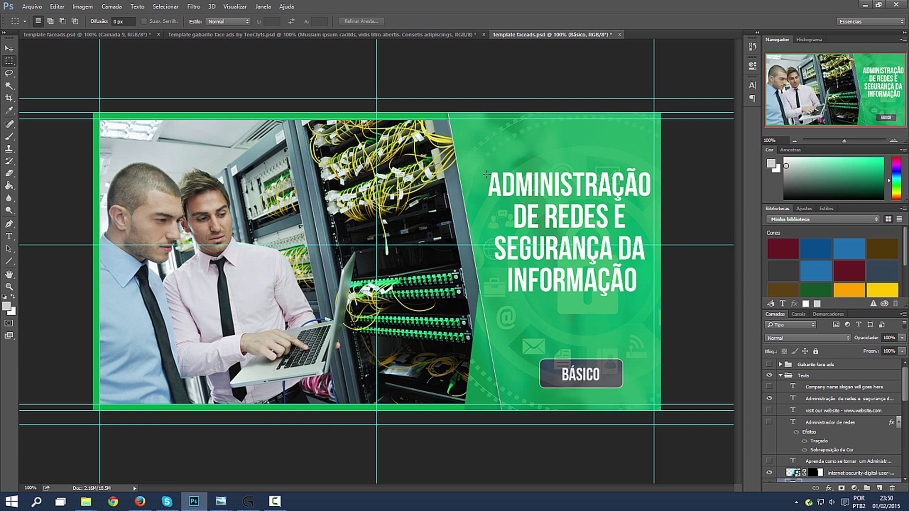
pyautogui.moveTo(488, 173); pyautogui.dragTo(652, 200)
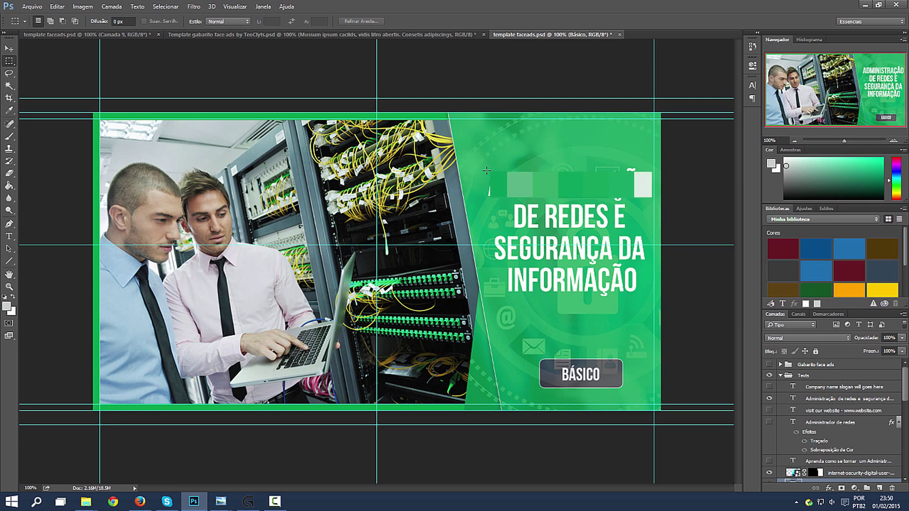
pyautogui.moveTo(486, 171); pyautogui.dragTo(654, 199)
pyautogui.moveTo(516, 207); pyautogui.dragTo(618, 234)
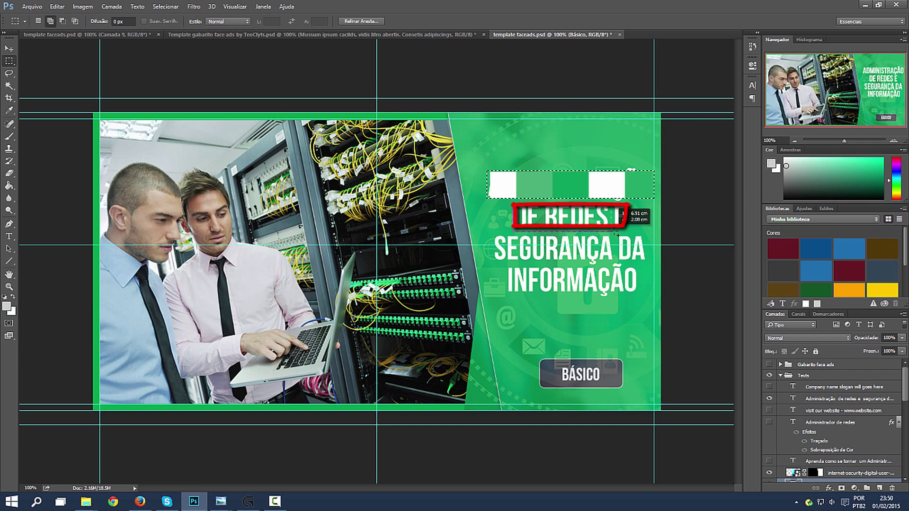
pyautogui.moveTo(493, 238); pyautogui.dragTo(645, 260)
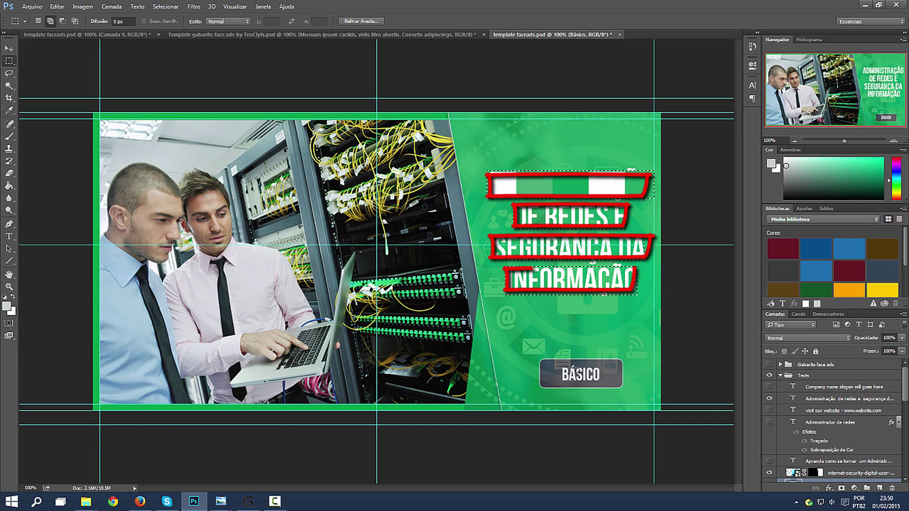
pyautogui.moveTo(562, 364); pyautogui.dragTo(604, 386)
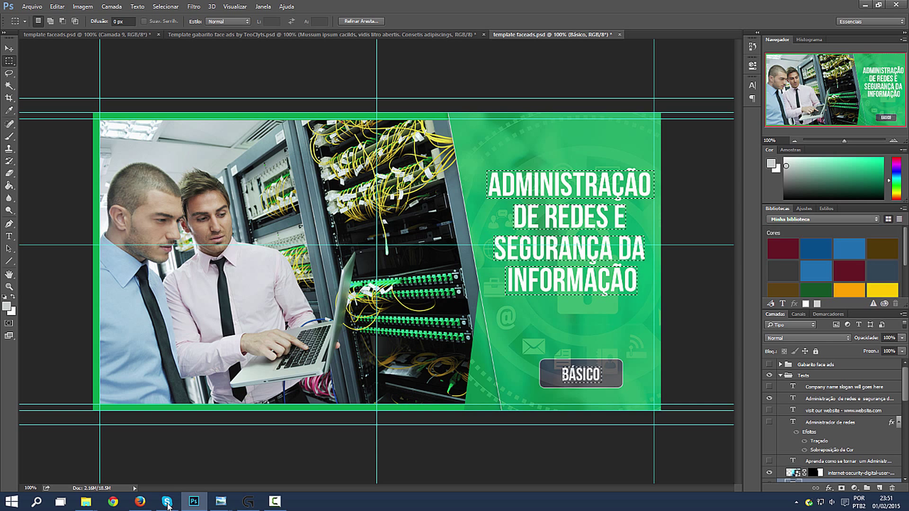
# Switch to Firefox and load template-faceads2.png into the Facebook grid tool
pyautogui.click(139, 502)
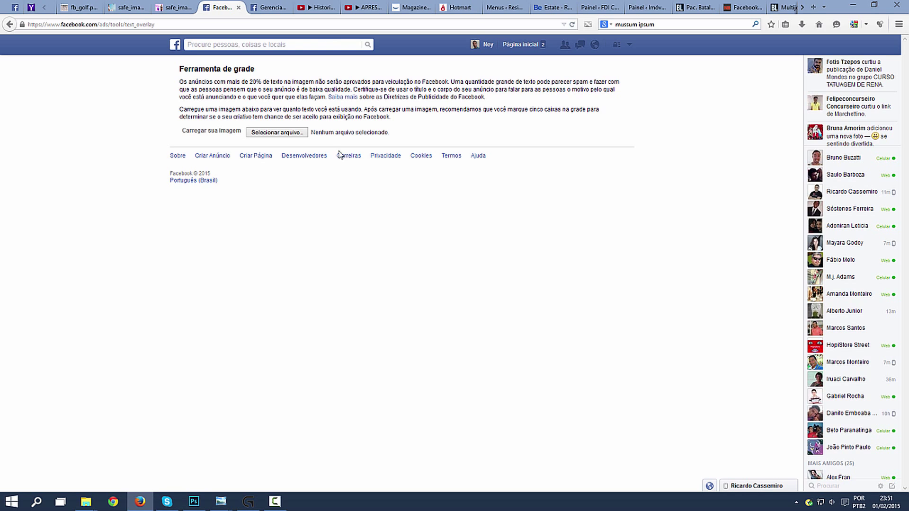
pyautogui.click(280, 132)
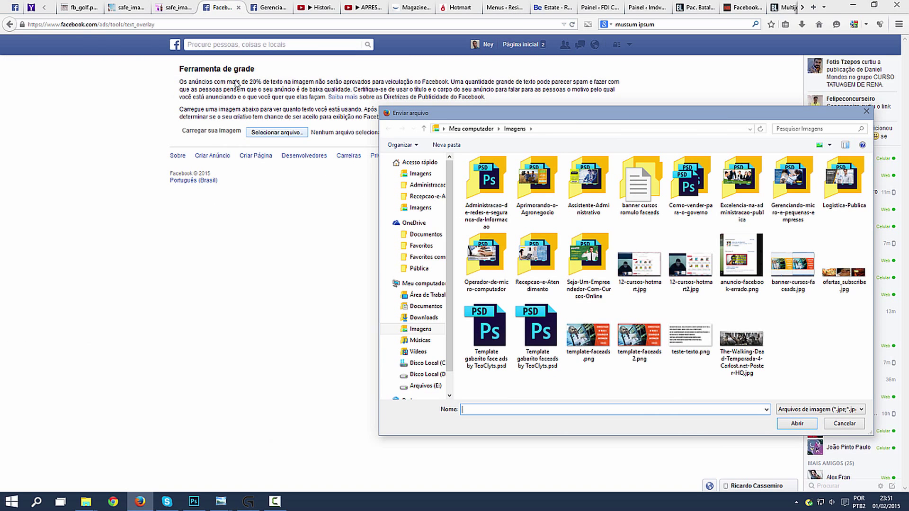
pyautogui.moveTo(448, 117); pyautogui.dragTo(466, 176)
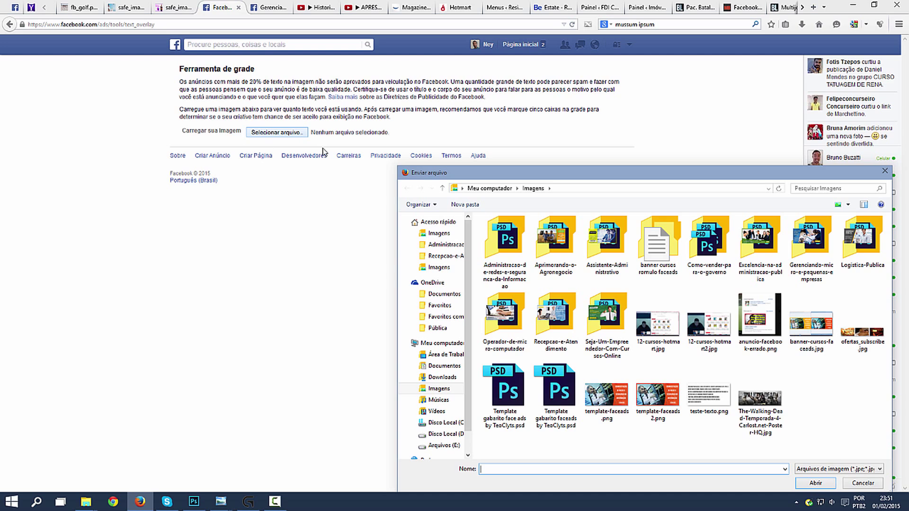
pyautogui.click(605, 410)
pyautogui.click(808, 484)
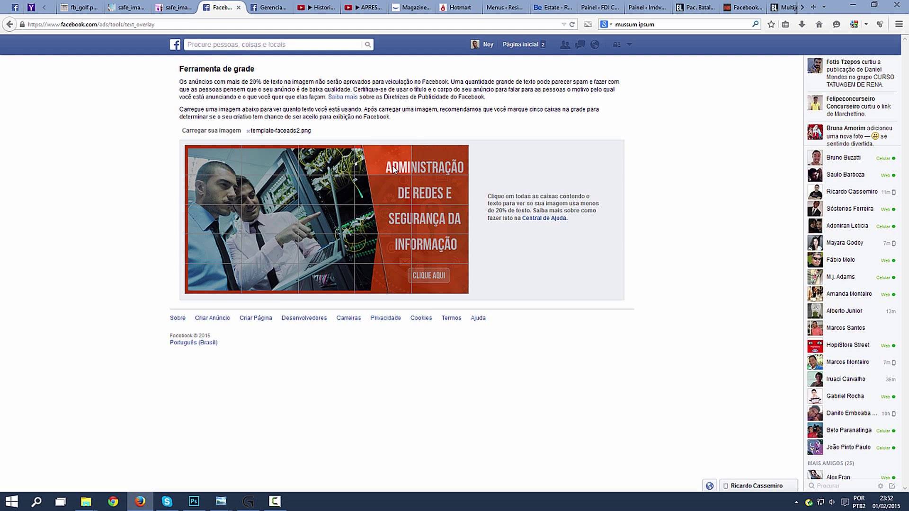
# Try marking five grid boxes on the banner, first across the whole second row and instead down the whole first column
pyautogui.moveTo(214, 187); pyautogui.dragTo(436, 195)
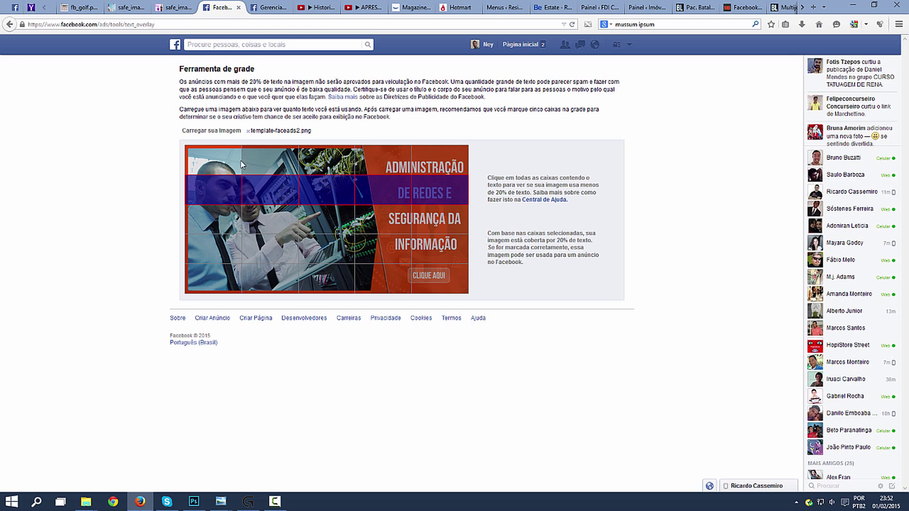
pyautogui.moveTo(227, 159); pyautogui.dragTo(214, 269)
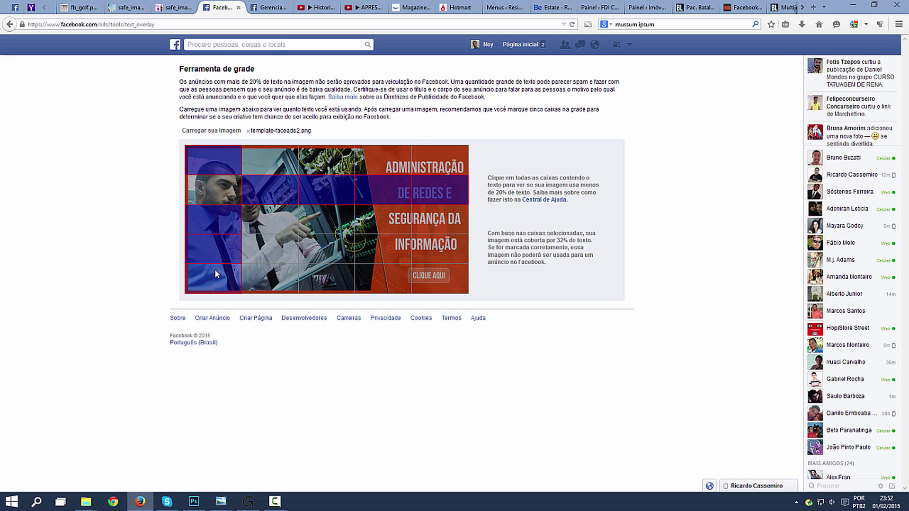
pyautogui.moveTo(267, 193); pyautogui.dragTo(461, 194)
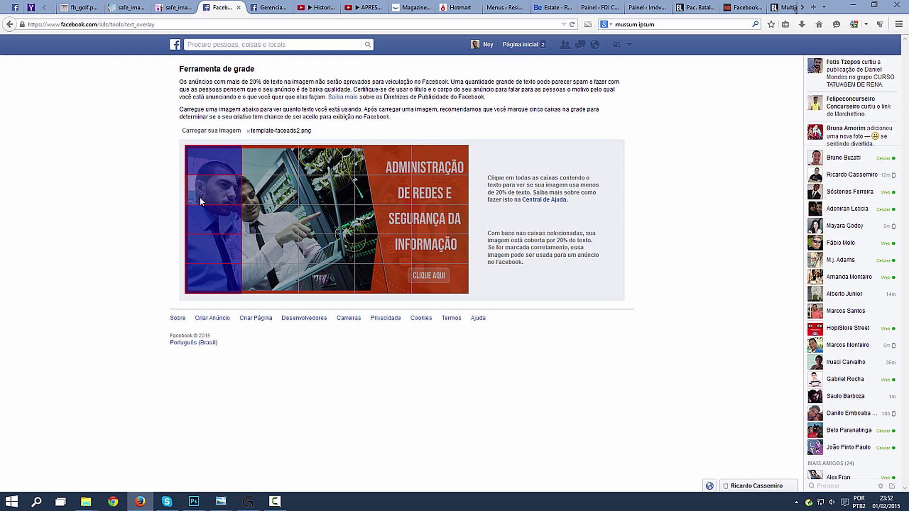
# Try a different five-box arrangement, with four boxes over the men's heads and one on the CLIQUE AQUI button
pyautogui.click(235, 194)
pyautogui.moveTo(251, 164); pyautogui.dragTo(220, 254)
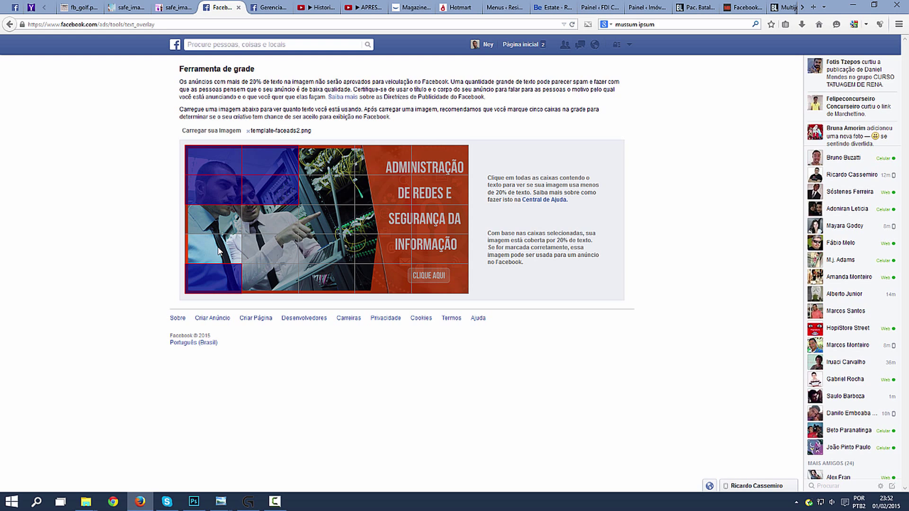
pyautogui.click(213, 278)
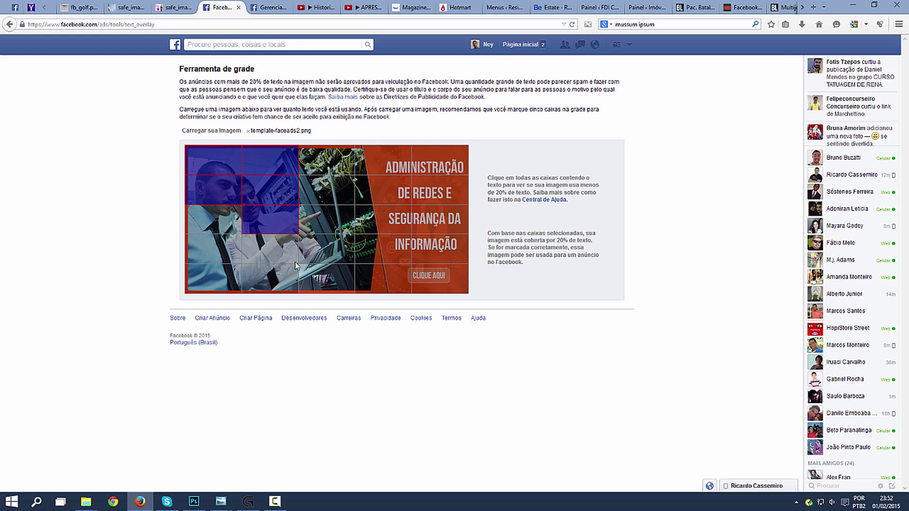
pyautogui.click(441, 279)
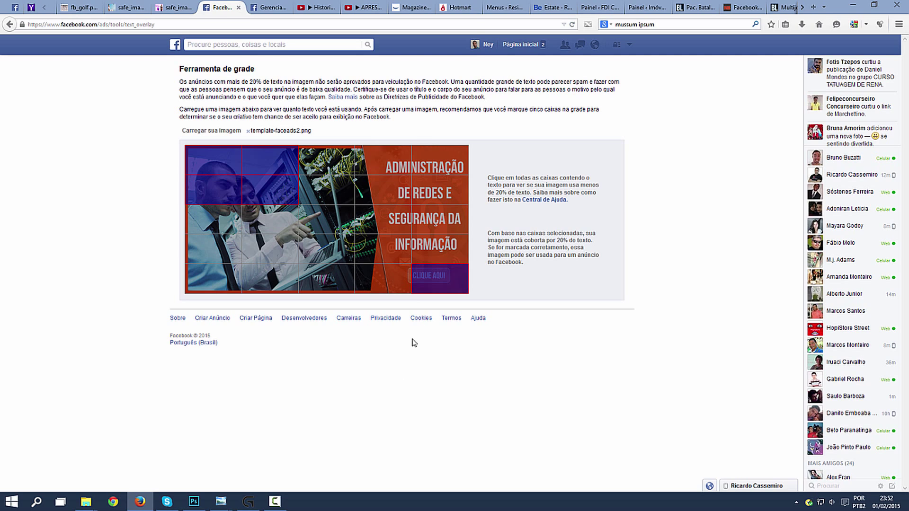
# Unmark the CLIQUE AQUI box and the four boxes over the men's heads to clear the grid
pyautogui.click(445, 281)
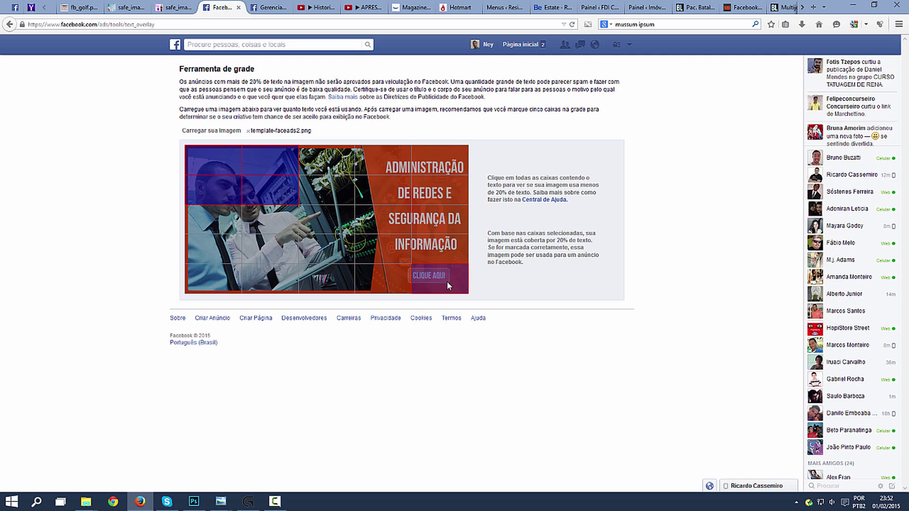
pyautogui.click(270, 189)
pyautogui.click(213, 189)
pyautogui.click(213, 159)
pyautogui.click(270, 160)
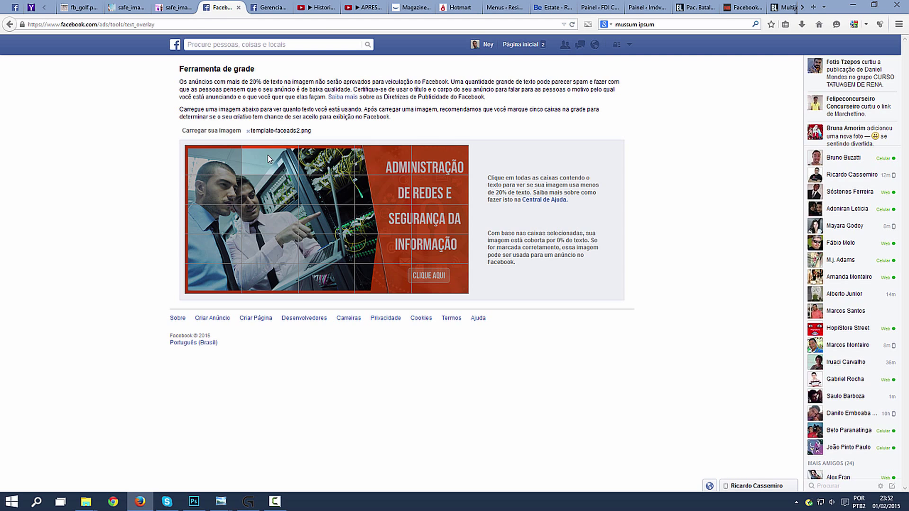
# Mark the nine grid boxes containing the four headline lines and the CLIQUE AQUI button to check the banner's text coverage
pyautogui.click(395, 165)
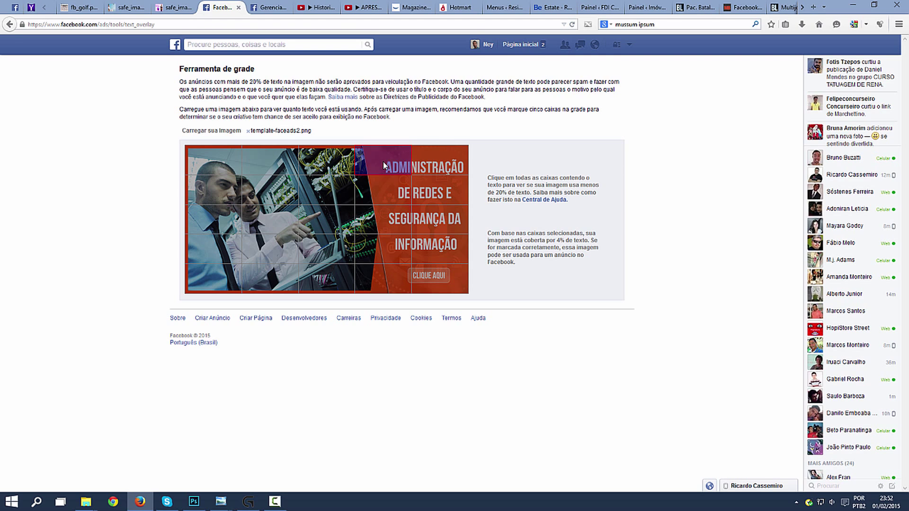
pyautogui.click(440, 161)
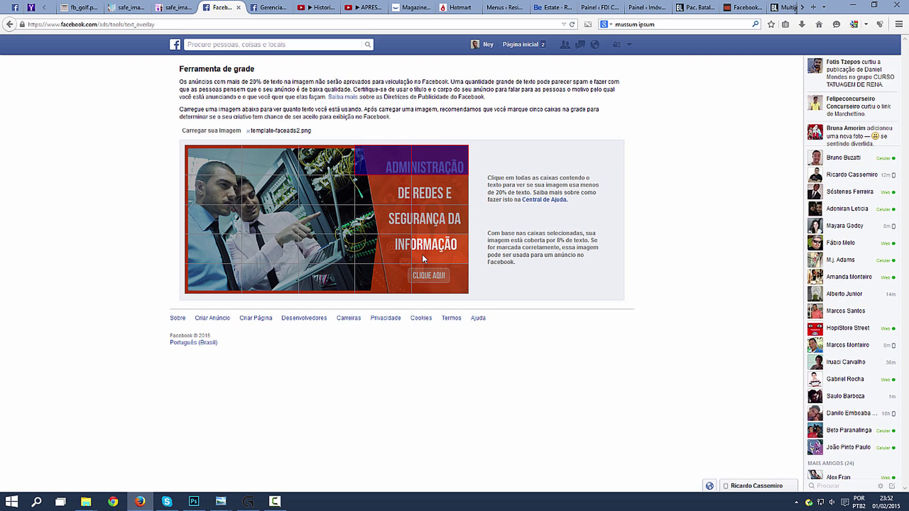
pyautogui.click(396, 191)
pyautogui.click(432, 192)
pyautogui.click(438, 220)
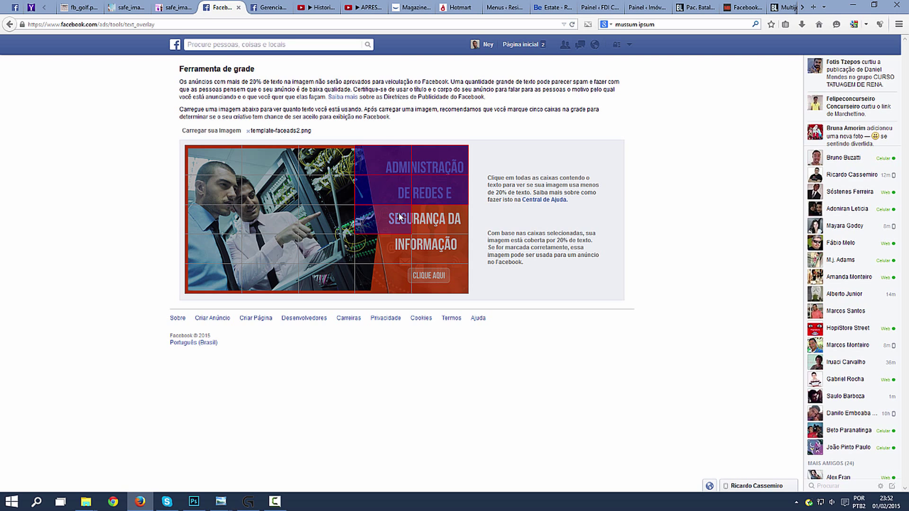
pyautogui.click(383, 219)
pyautogui.click(384, 249)
pyautogui.click(440, 249)
pyautogui.click(440, 279)
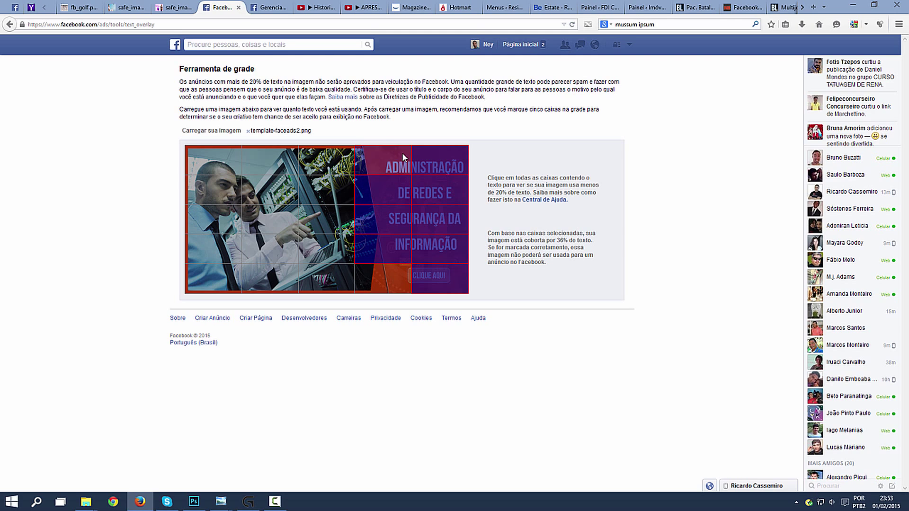
# Unmark all the grid boxes over the headline and the CLIQUE AQUI button
pyautogui.click(386, 257)
pyautogui.click(424, 277)
pyautogui.click(425, 250)
pyautogui.click(423, 194)
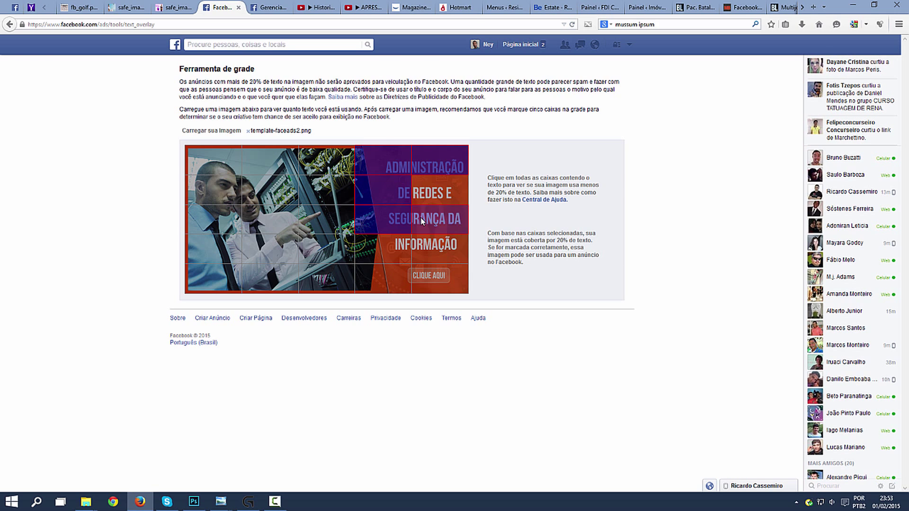
pyautogui.click(429, 220)
pyautogui.click(388, 220)
pyautogui.click(391, 192)
pyautogui.click(394, 167)
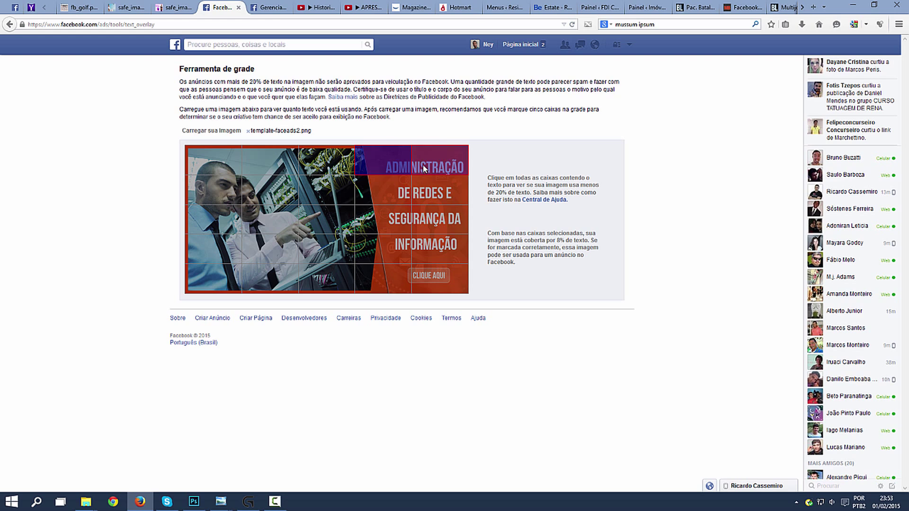
pyautogui.click(439, 161)
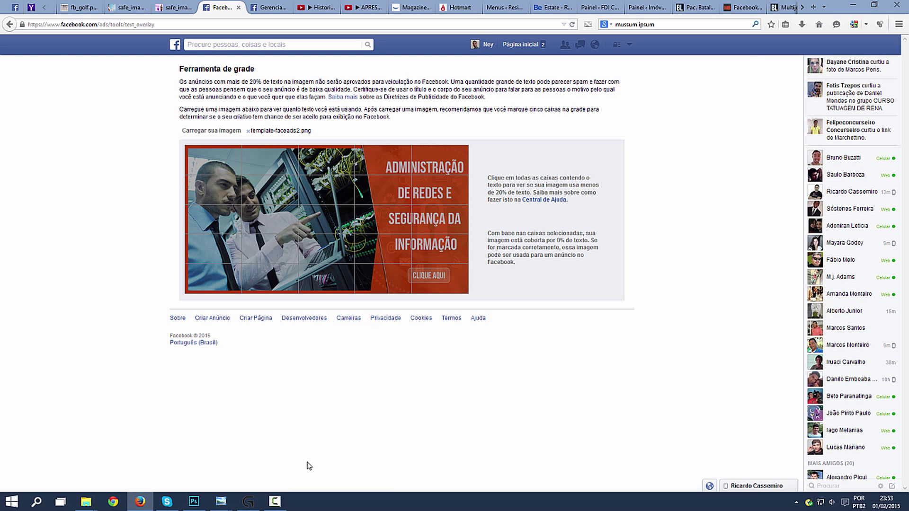
# Switch to Photoshop, deselect the text, and show the Gabarito face ads grid over the banner with the guides hidden
pyautogui.click(194, 502)
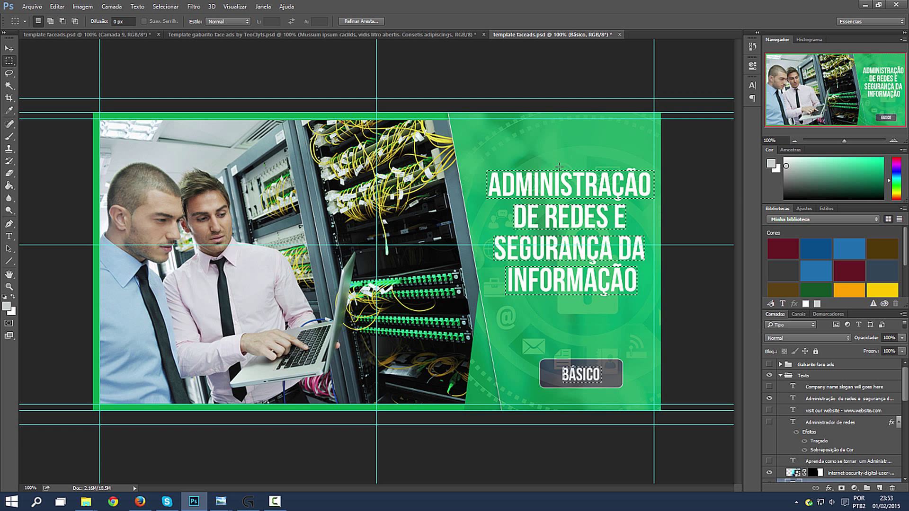
pyautogui.hotkey('ctrl', 'd')
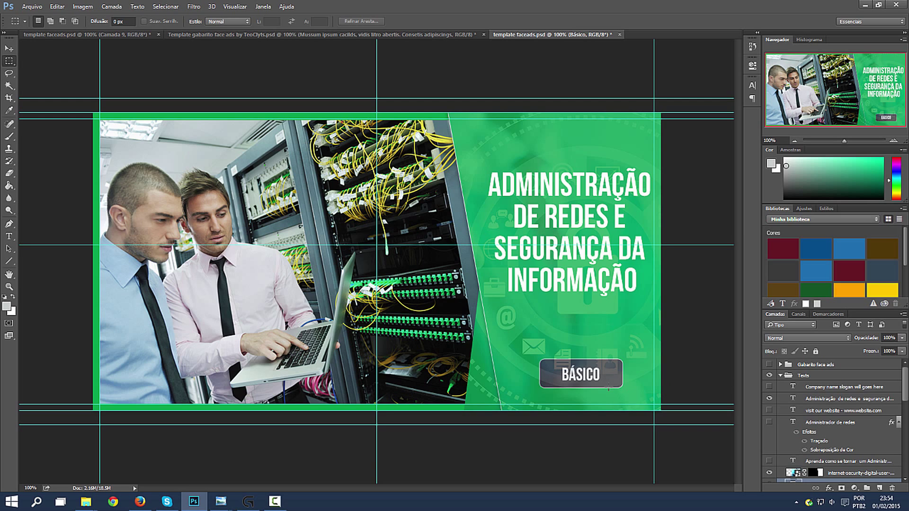
pyautogui.click(769, 375)
pyautogui.click(769, 364)
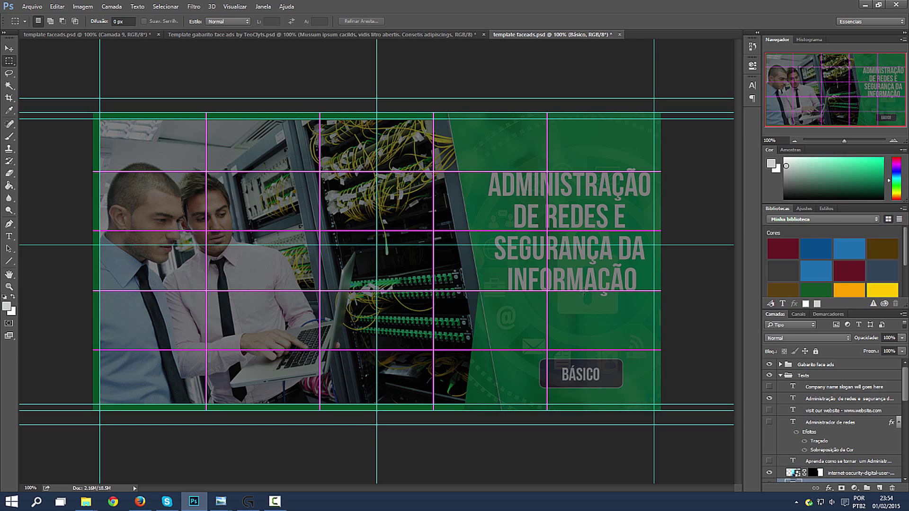
pyautogui.hotkey('ctrl', ';')
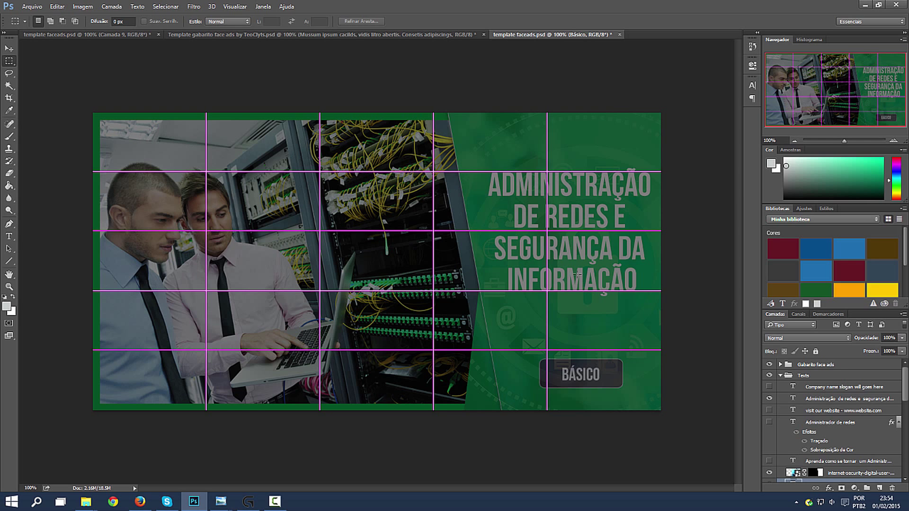
# Compare the banner in Firefox's Facebook grid tool with the gridded template in Photoshop, examining the boxes around the headline
pyautogui.click(139, 502)
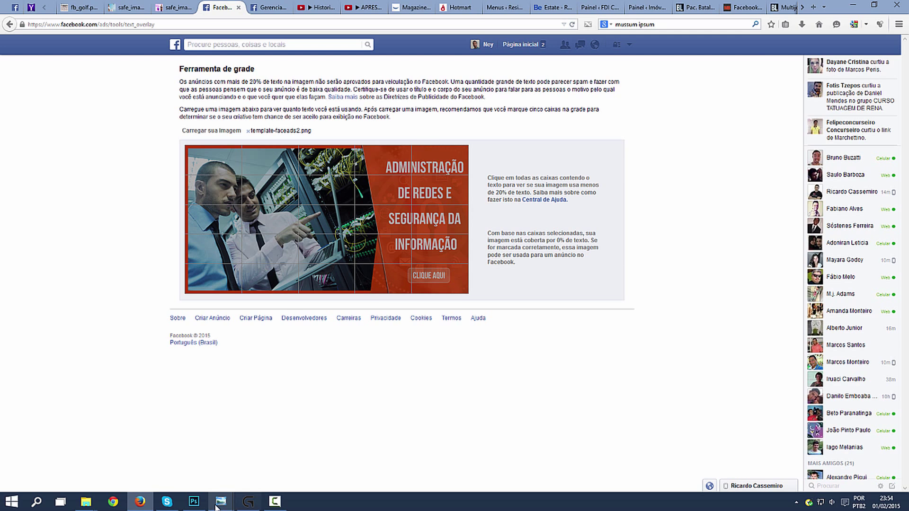
pyautogui.click(194, 501)
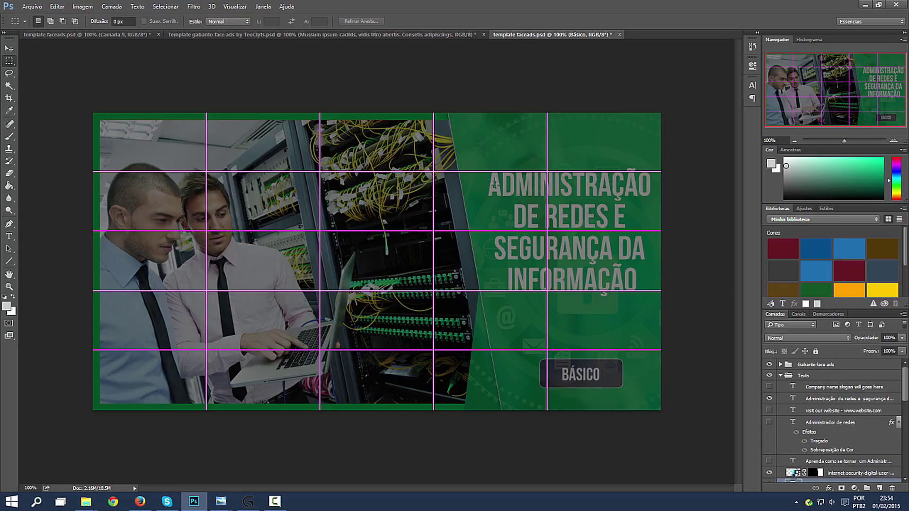
pyautogui.moveTo(436, 174)
pyautogui.mouseDown()
pyautogui.moveTo(437, 228)
pyautogui.moveTo(542, 174)
pyautogui.moveTo(651, 229)
pyautogui.moveTo(515, 287)
pyautogui.moveTo(651, 290)
pyautogui.moveTo(627, 406)
pyautogui.moveTo(553, 355)
pyautogui.mouseUp()
pyautogui.moveTo(605, 285)
pyautogui.mouseDown()
pyautogui.moveTo(581, 305)
pyautogui.moveTo(632, 303)
pyautogui.mouseUp()
pyautogui.moveTo(634, 138)
pyautogui.mouseDown()
pyautogui.moveTo(616, 168)
pyautogui.moveTo(663, 153)
pyautogui.mouseUp()
# Switch to Firefox and view the fb_golf.png ad example
pyautogui.click(139, 501)
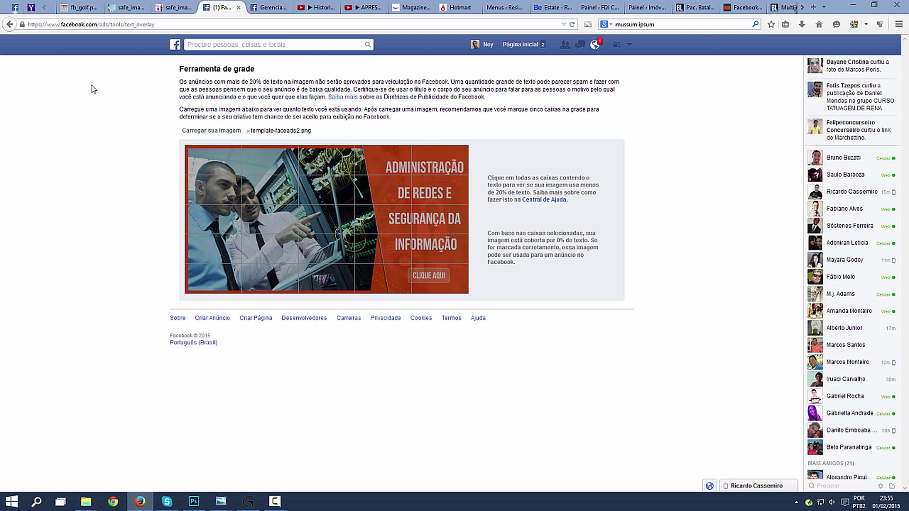
pyautogui.click(83, 8)
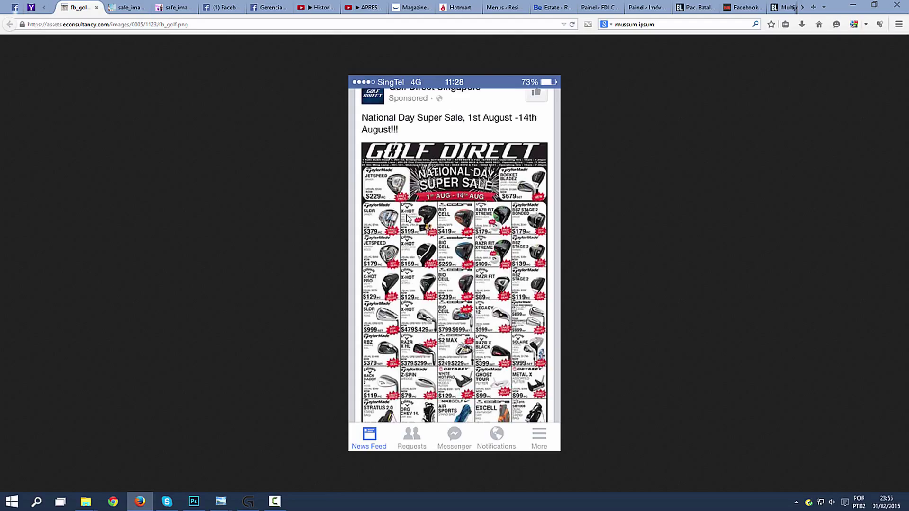
# View the network administration banner in Windows Photo Viewer, and bring up the EMPREENDA AGORA! banner template in Photoshop
pyautogui.click(194, 502)
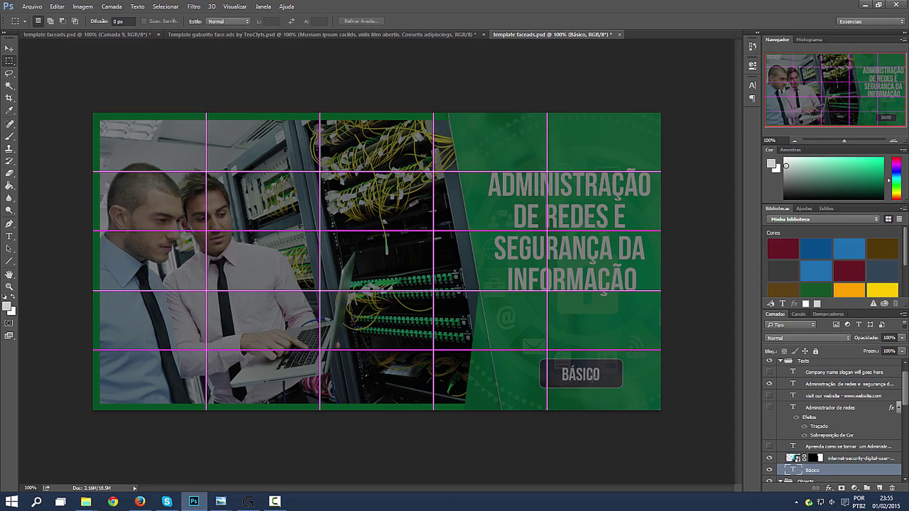
pyautogui.moveTo(224, 506)
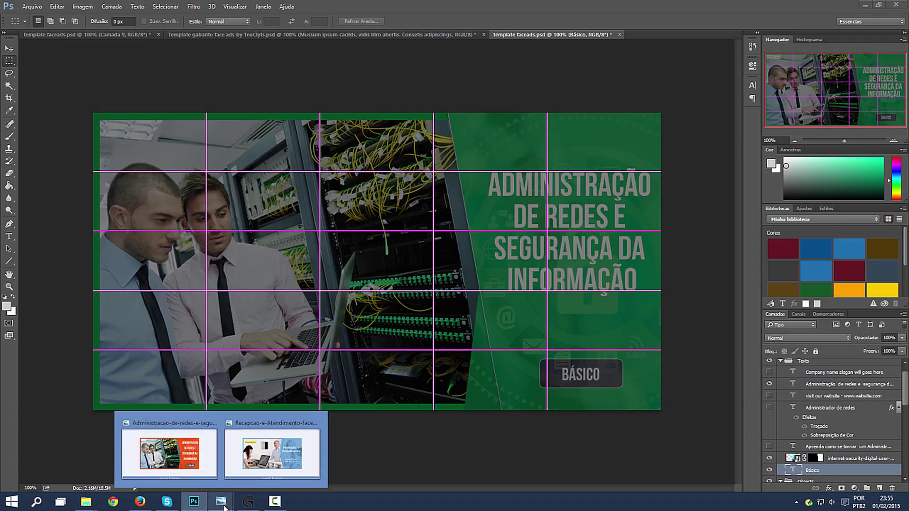
pyautogui.click(169, 449)
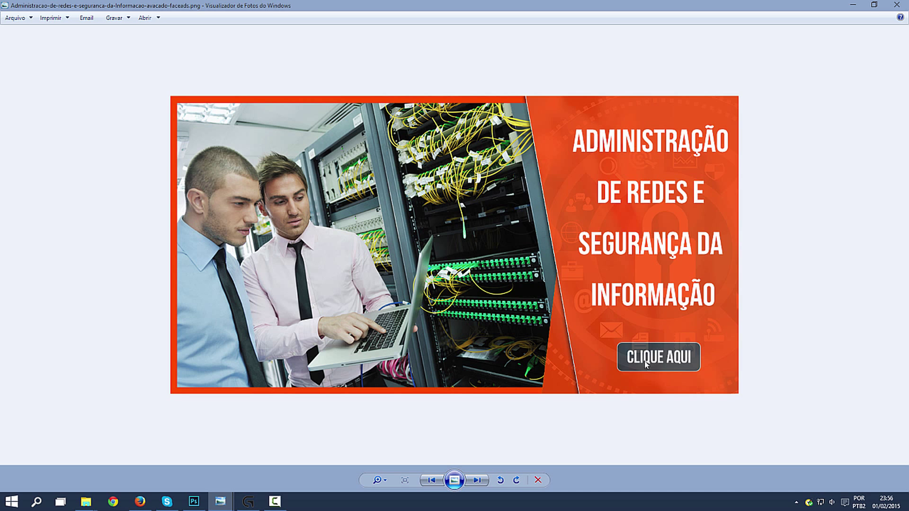
pyautogui.hotkey('alt', 'Tab')
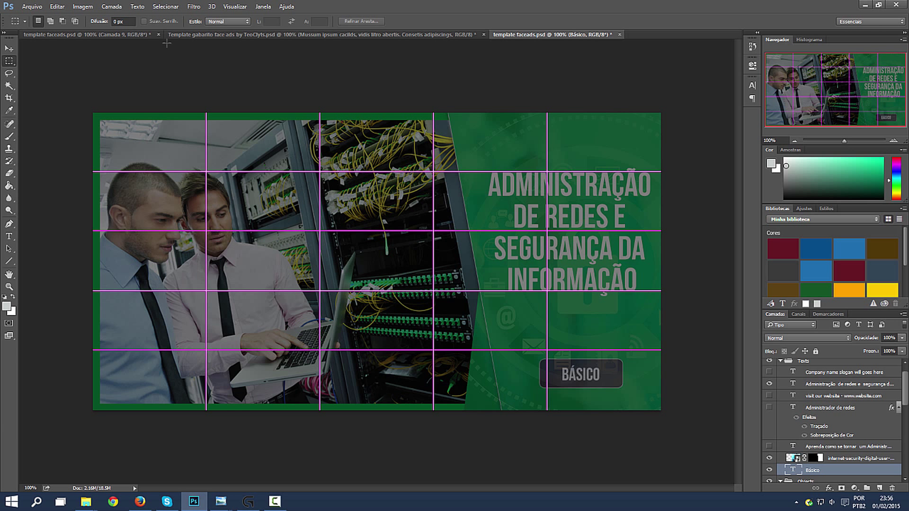
pyautogui.click(124, 34)
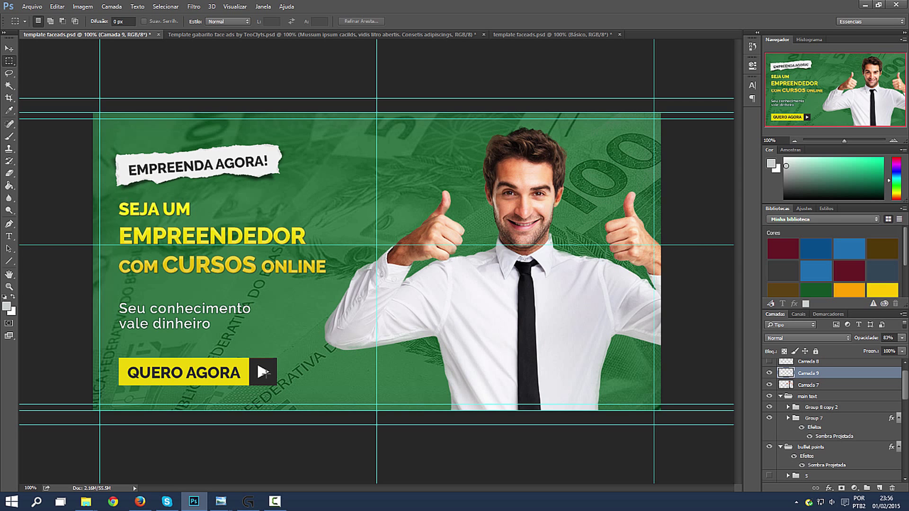
# Switch to Firefox and examine the sponsored posts in the Facebook feed and the first safe_image ad example
pyautogui.hotkey('alt', 'Tab')
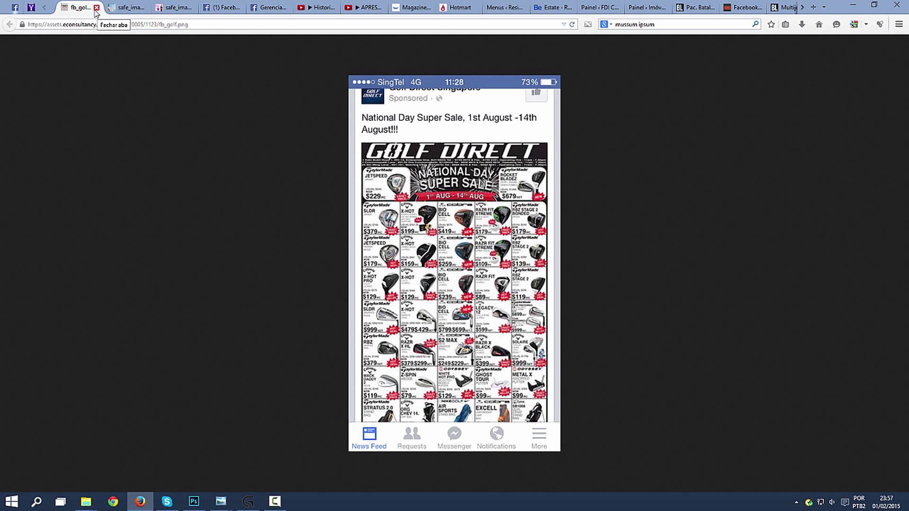
pyautogui.hotkey('ctrl', '1')
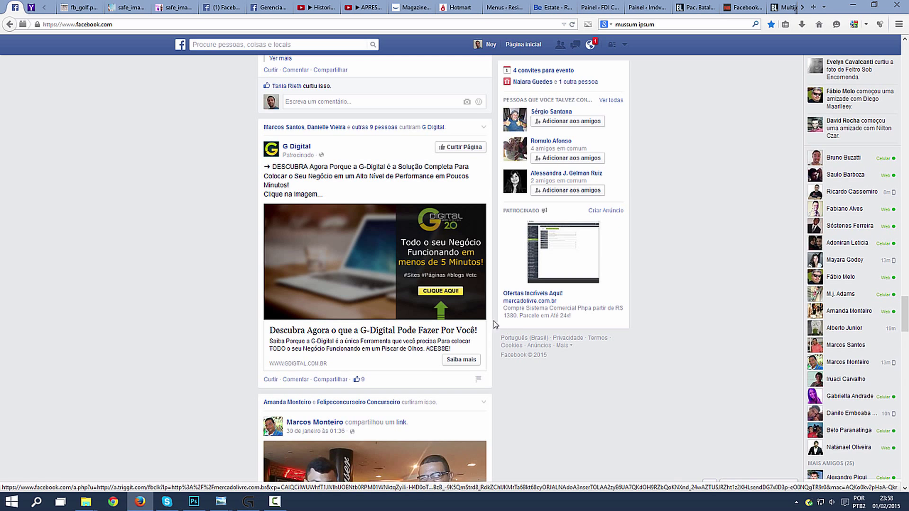
pyautogui.click(125, 7)
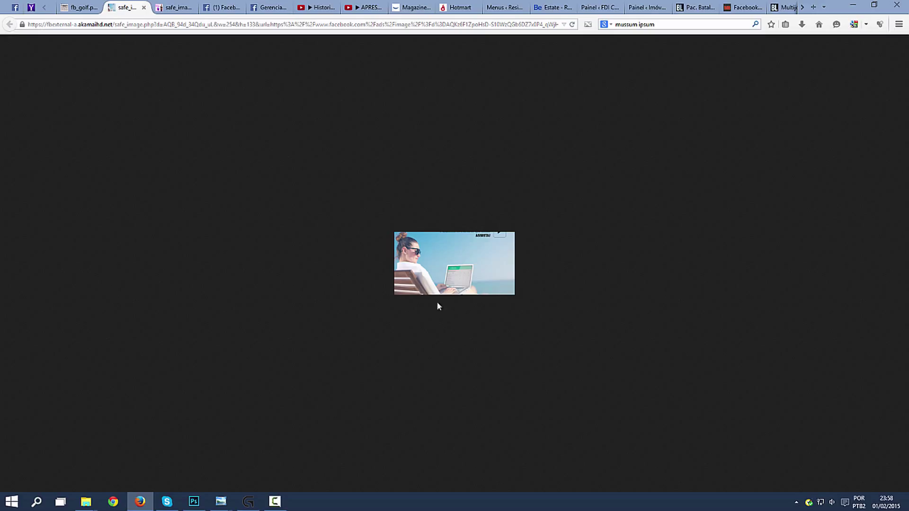
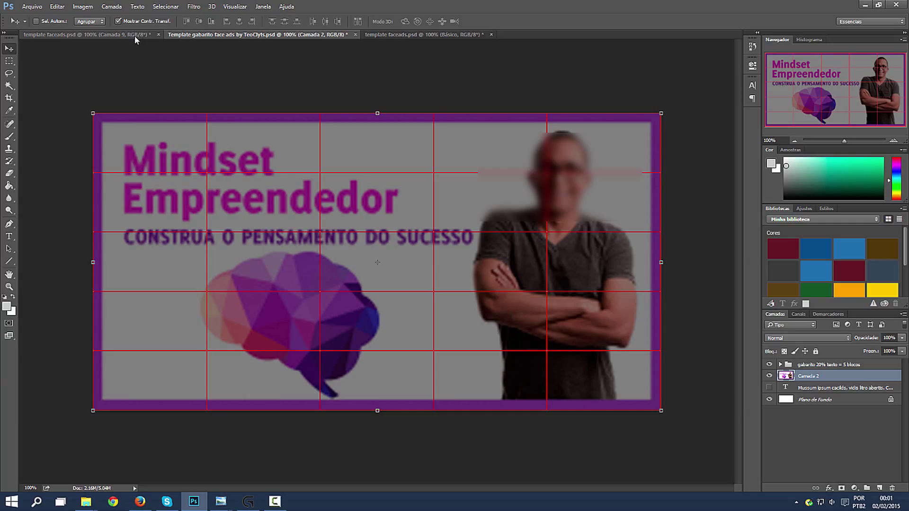
# View the network administration and EMPREENDA AGORA! templates in Photoshop, and bring up the course banners folder in File Explorer
pyautogui.click(393, 35)
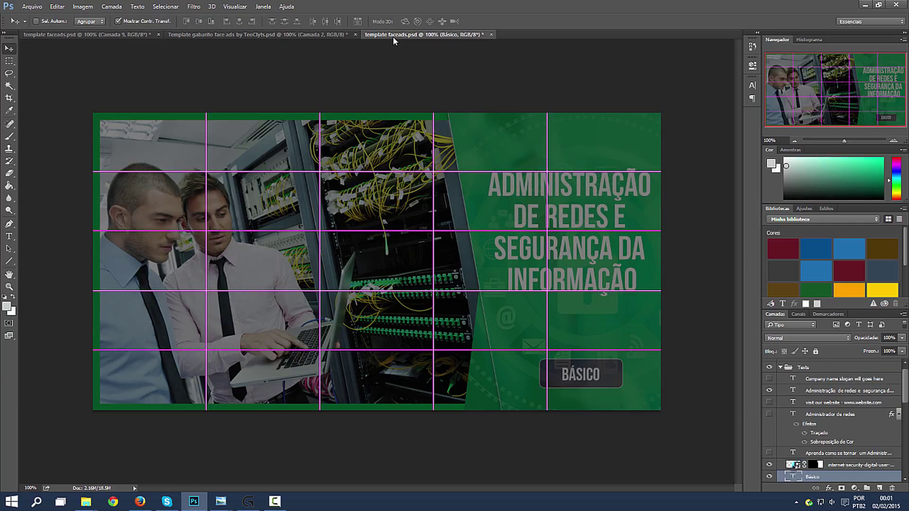
pyautogui.click(141, 35)
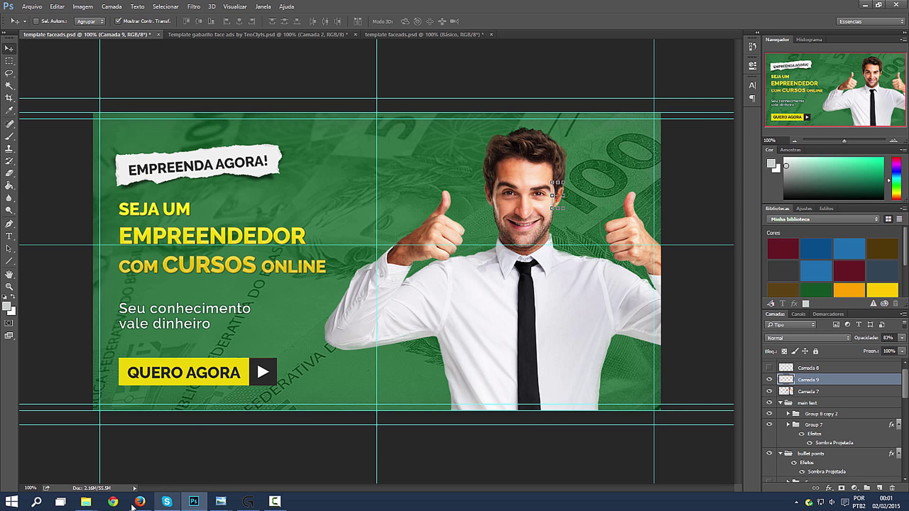
pyautogui.moveTo(86, 503)
pyautogui.click(124, 452)
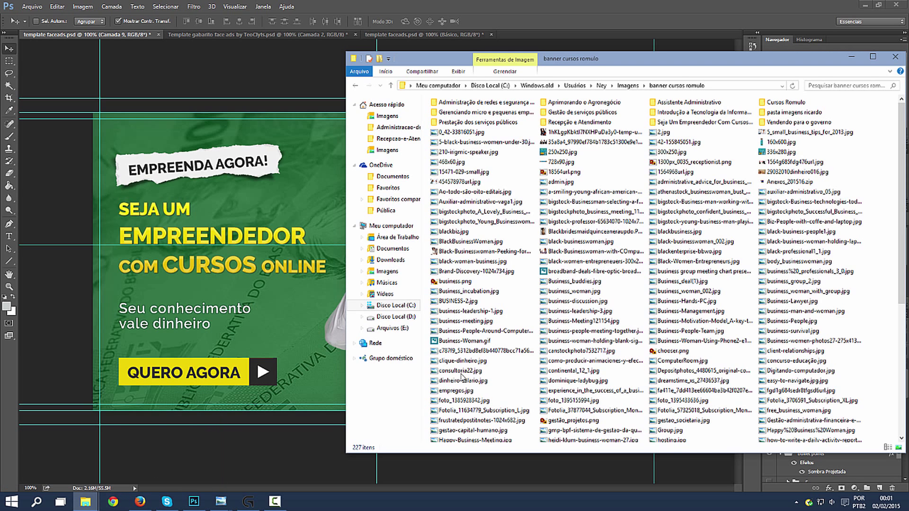
# Open template faceads.psd from the Aprimorando-o-Agronegocio folder with its embedded color profile and view the banner with and without the Gabarito face ads grid
pyautogui.click(64, 438)
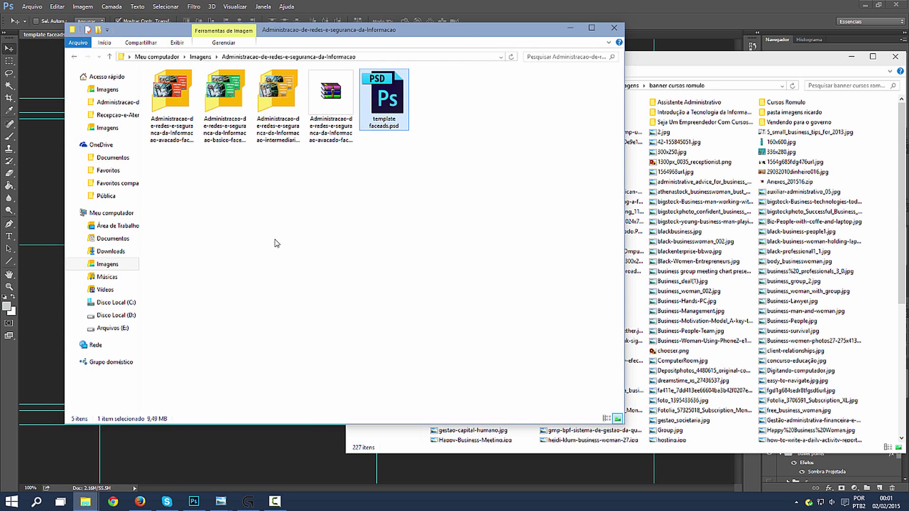
pyautogui.click(109, 56)
pyautogui.doubleClick(226, 175)
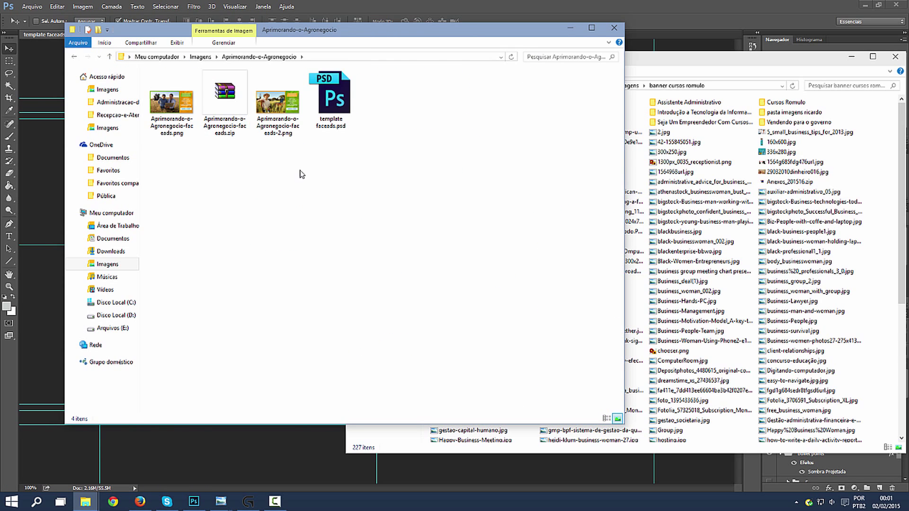
pyautogui.doubleClick(327, 100)
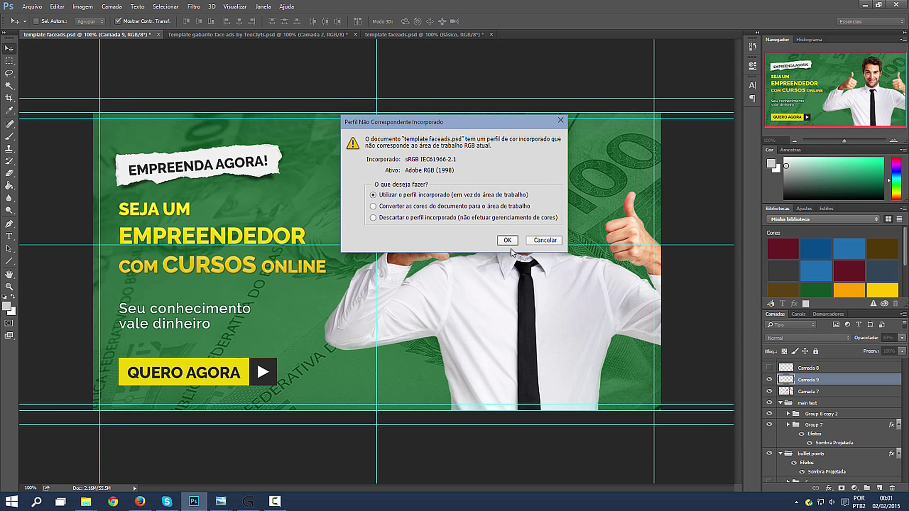
pyautogui.click(507, 241)
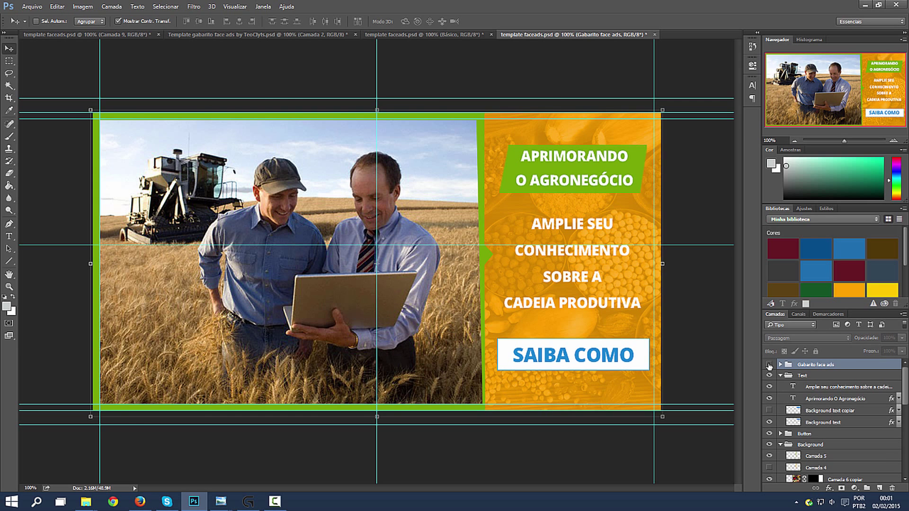
pyautogui.click(770, 365)
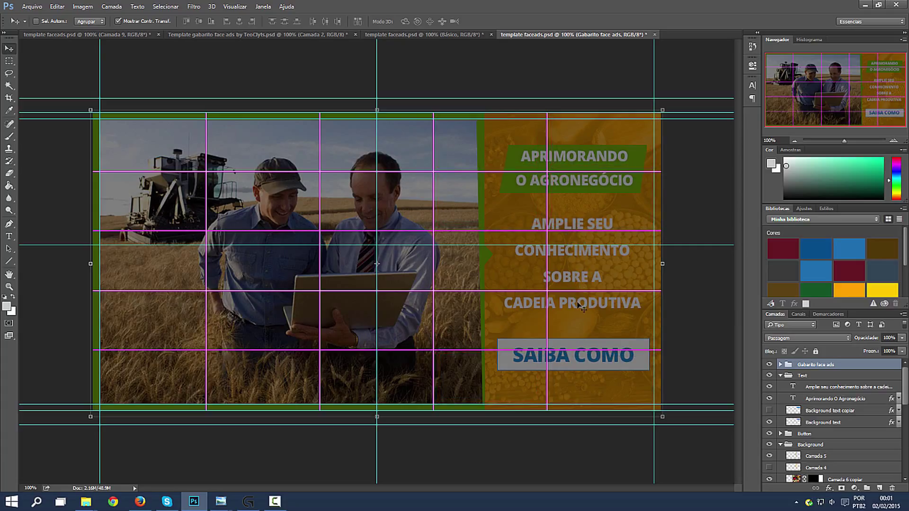
pyautogui.click(769, 364)
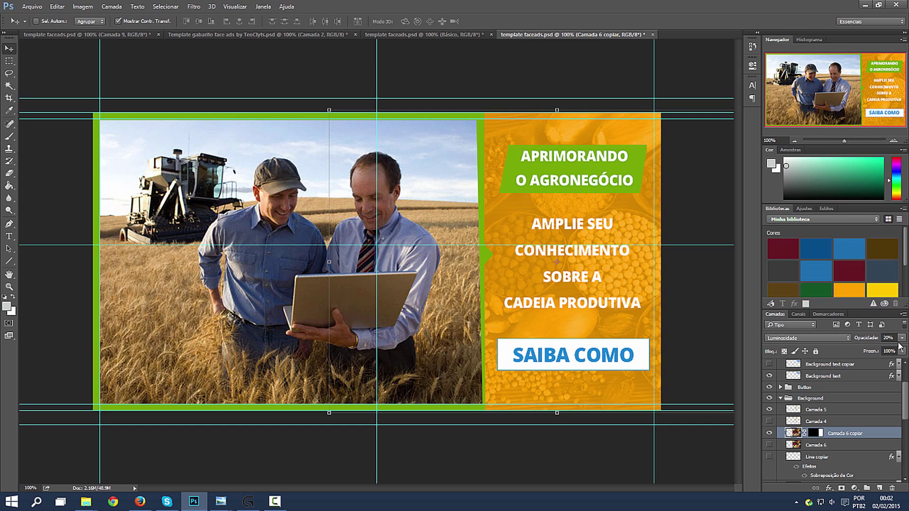
# Set the opacity of the Camada 6 copiar layer to 60%
pyautogui.click(901, 338)
pyautogui.moveTo(875, 350); pyautogui.dragTo(884, 349)
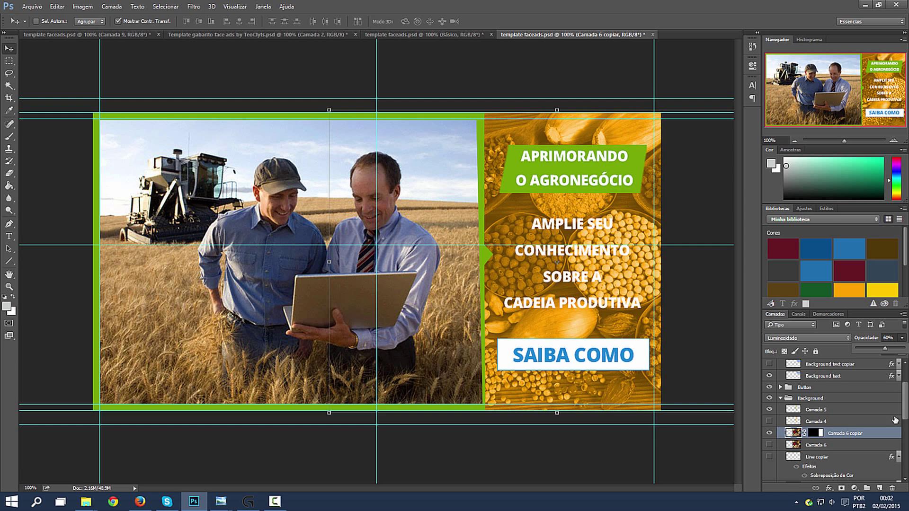
pyautogui.scroll(3, 905, 412)
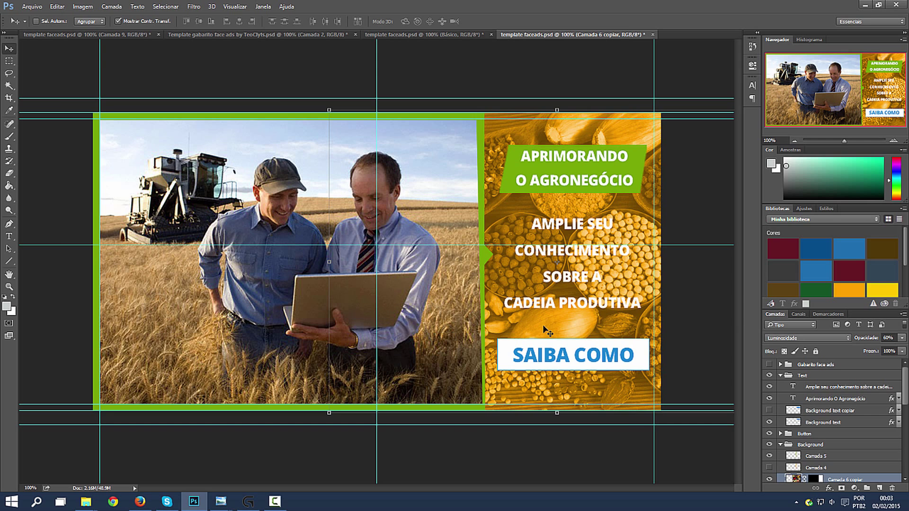
# Bring up the Imagens folder in File Explorer and view the anuncio-facebook-errado.png ad example
pyautogui.click(85, 502)
pyautogui.click(246, 250)
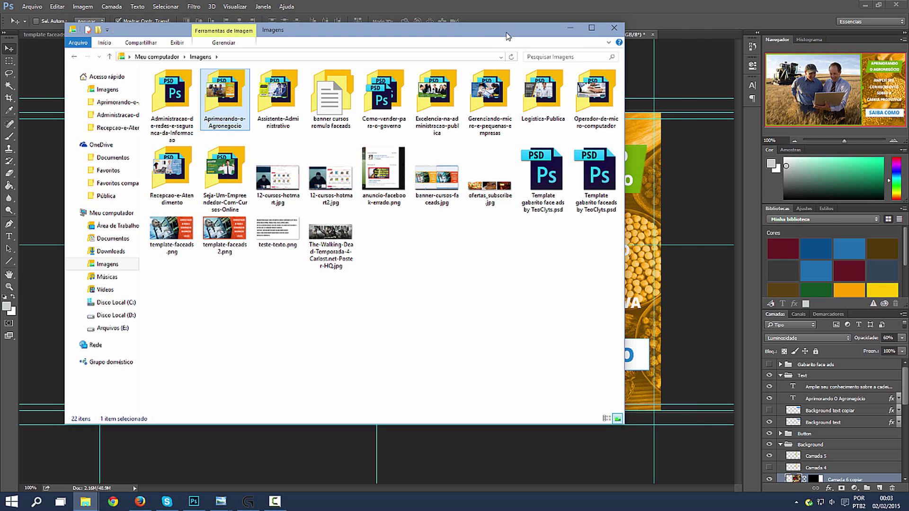
pyautogui.moveTo(506, 33); pyautogui.dragTo(576, 38)
pyautogui.click(529, 301)
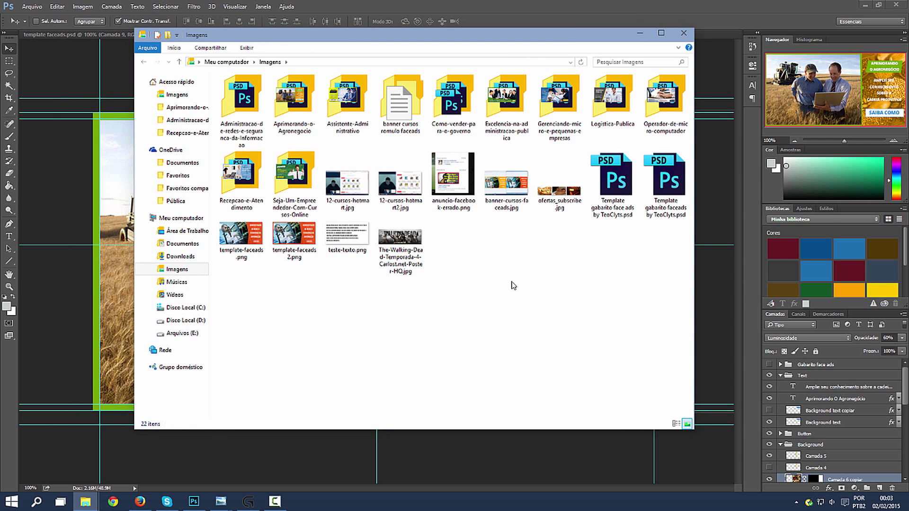
pyautogui.doubleClick(466, 177)
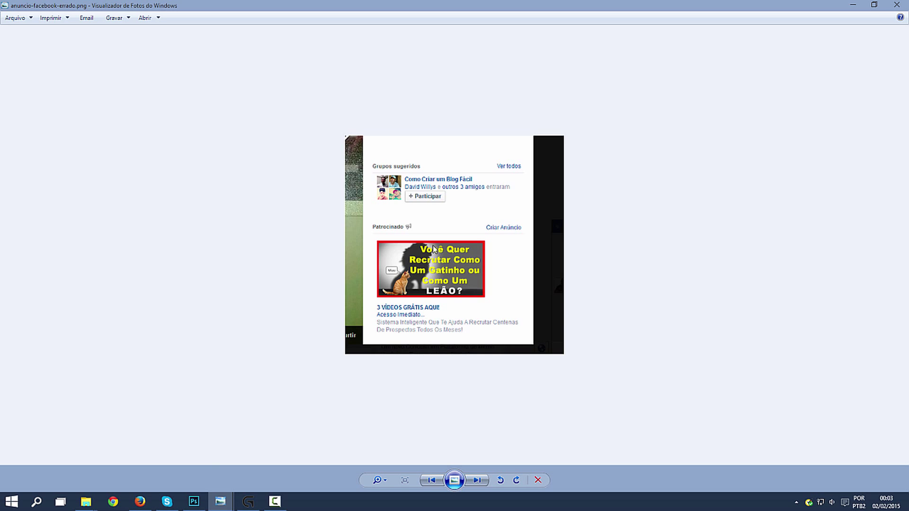
# Switch to Firefox and review the ad image, text fields and desktop news feed preview in the Facebook campaign form
pyautogui.click(142, 506)
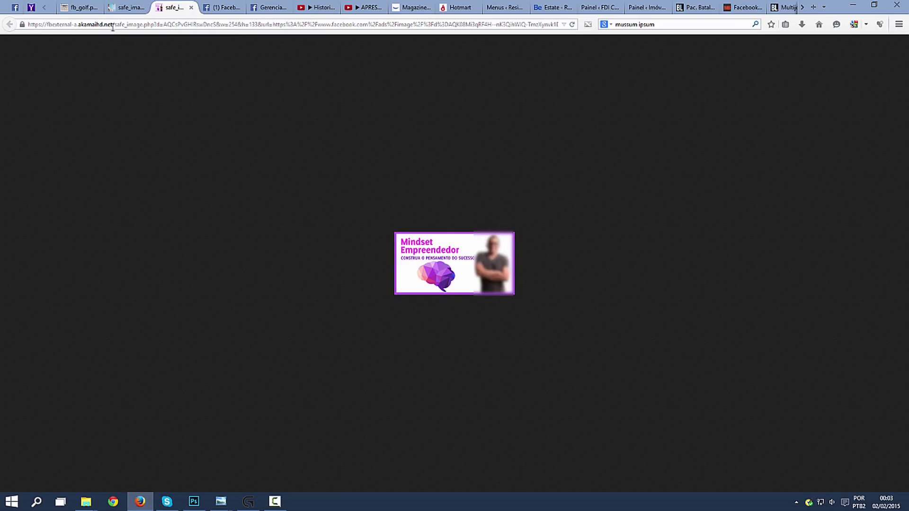
pyautogui.click(268, 7)
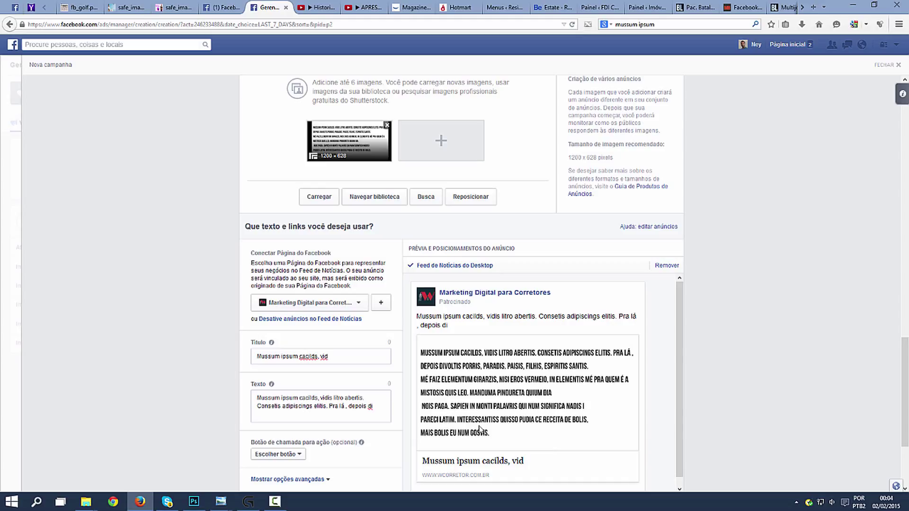
pyautogui.scroll(-1, 480, 428)
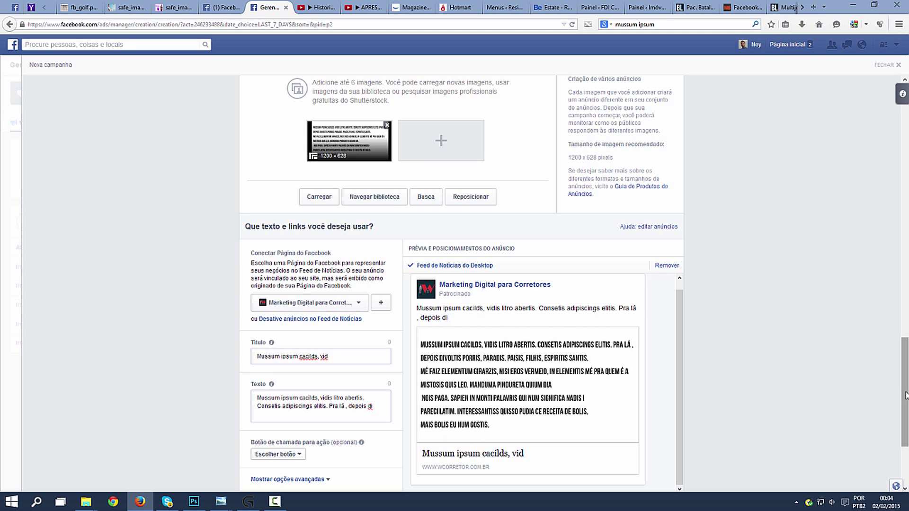
pyautogui.scroll(-3, 901, 393)
pyautogui.scroll(-2, 907, 428)
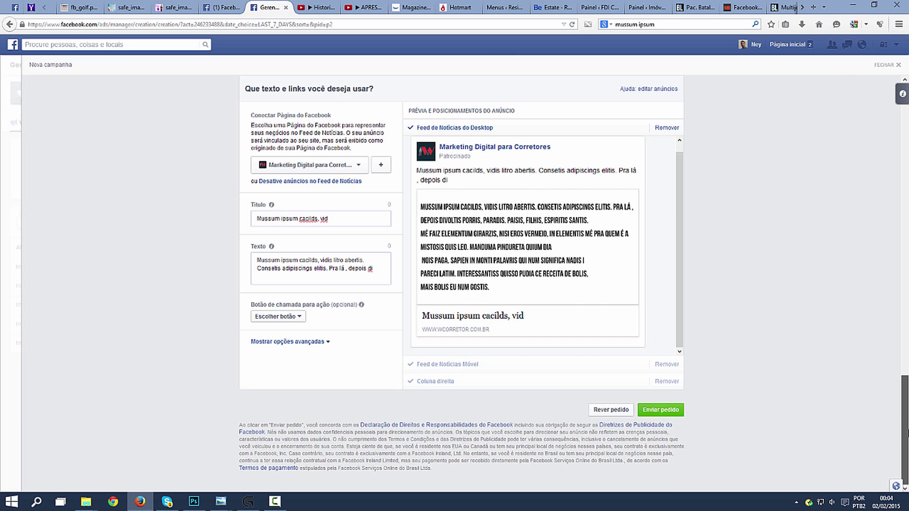
pyautogui.scroll(3, 906, 431)
# Look through the agribusiness banner's layers in Photoshop, and return to Firefox to examine the campaign's ad image and text fields
pyautogui.click(195, 501)
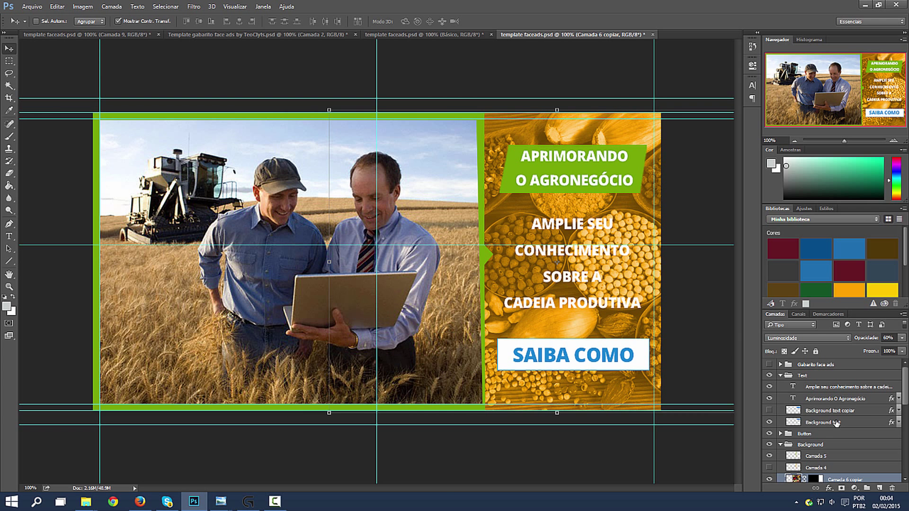
pyautogui.scroll(-5, 905, 394)
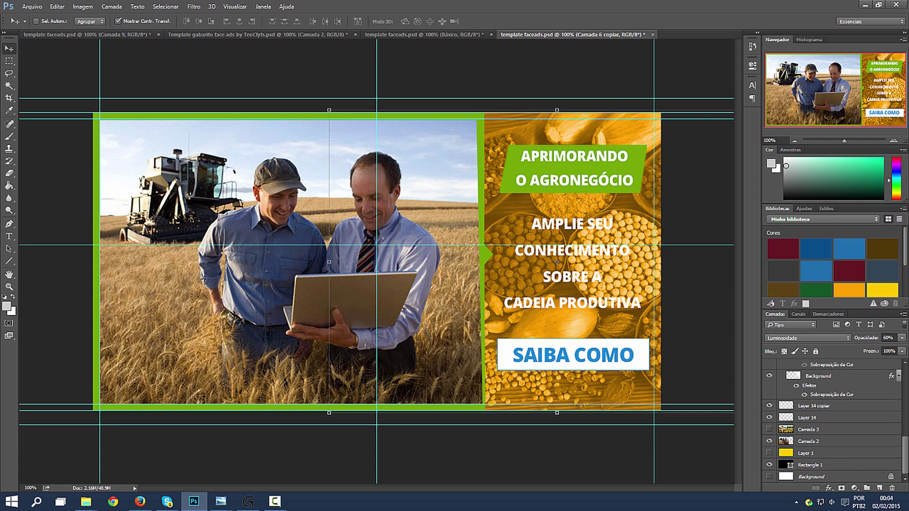
pyautogui.click(140, 501)
pyautogui.scroll(3, 892, 451)
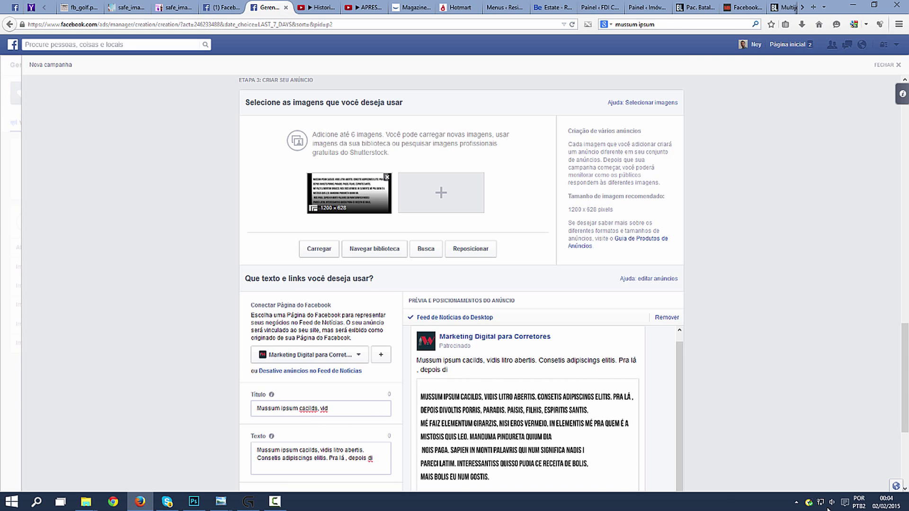
pyautogui.scroll(-3, 205, 359)
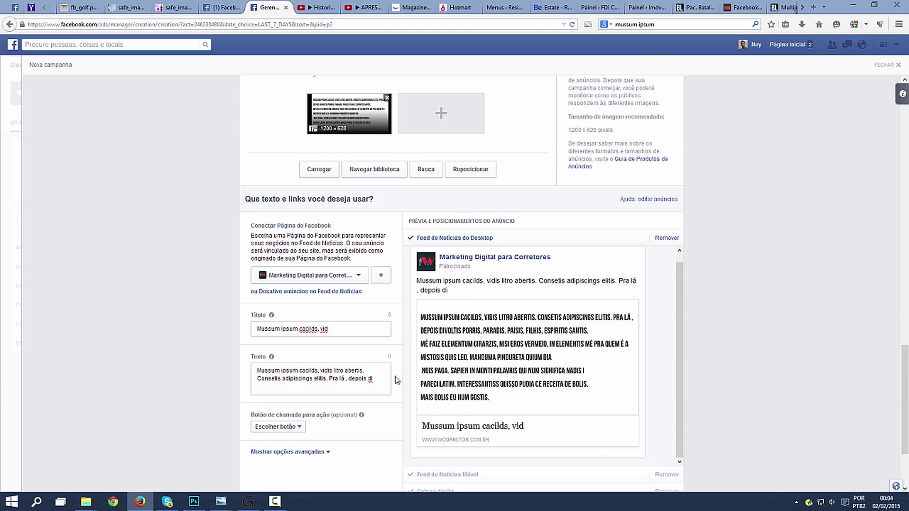
# Switch to Photoshop, show the Gabarito face ads grid on the agribusiness banner, and view the EMPREENDA AGORA! and network administration banners
pyautogui.click(194, 502)
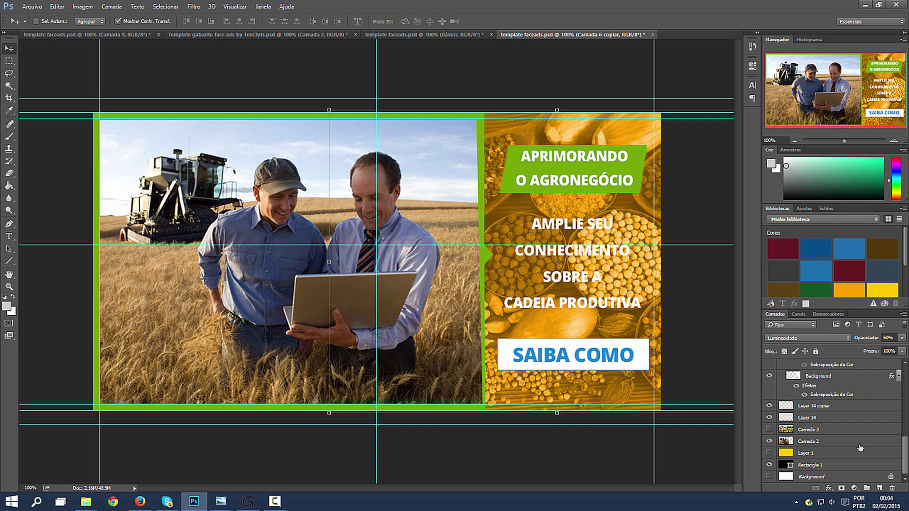
pyautogui.scroll(10, 833, 417)
pyautogui.click(770, 365)
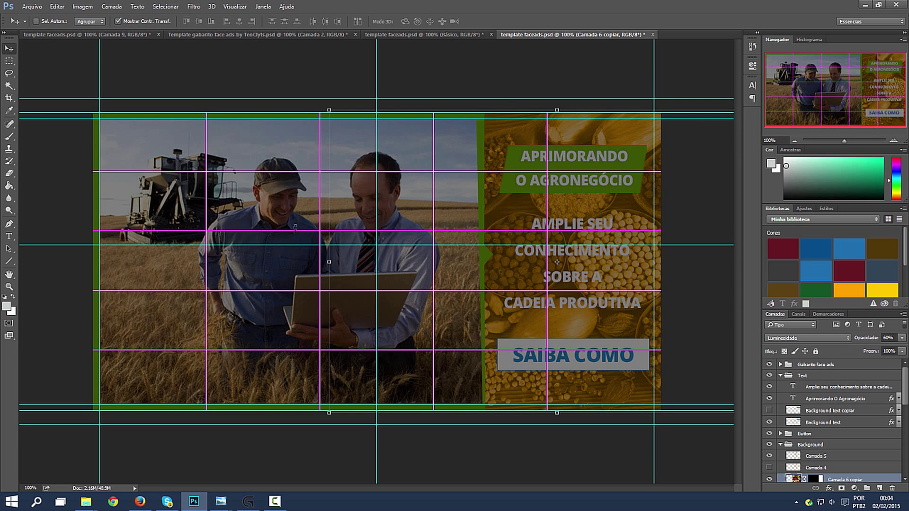
pyautogui.click(69, 34)
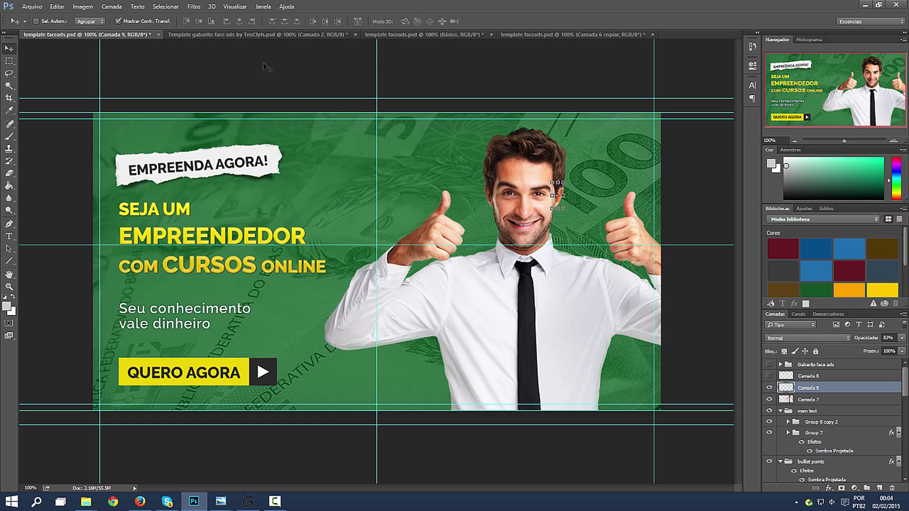
pyautogui.click(422, 35)
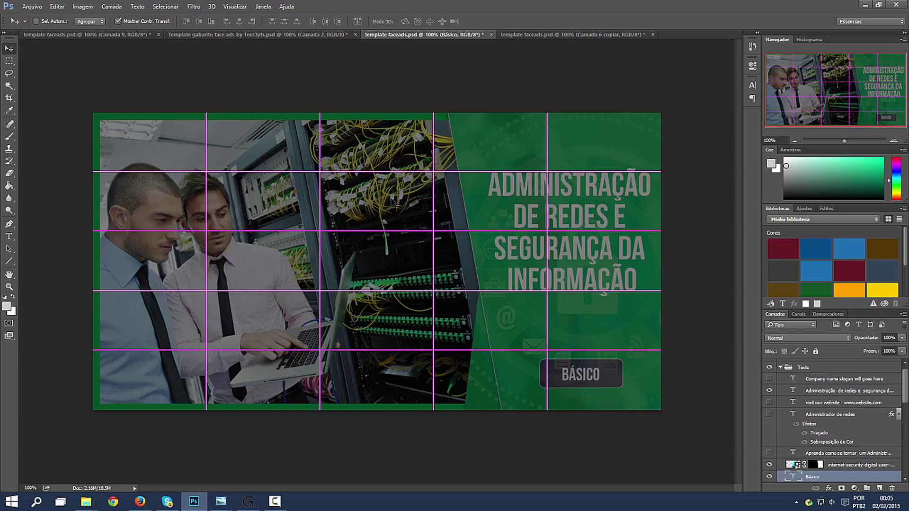
# Alternate between Firefox and the network administration banner in Photoshop, and review the campaign form's ad preview, pricing, budget and audience settings
pyautogui.click(139, 502)
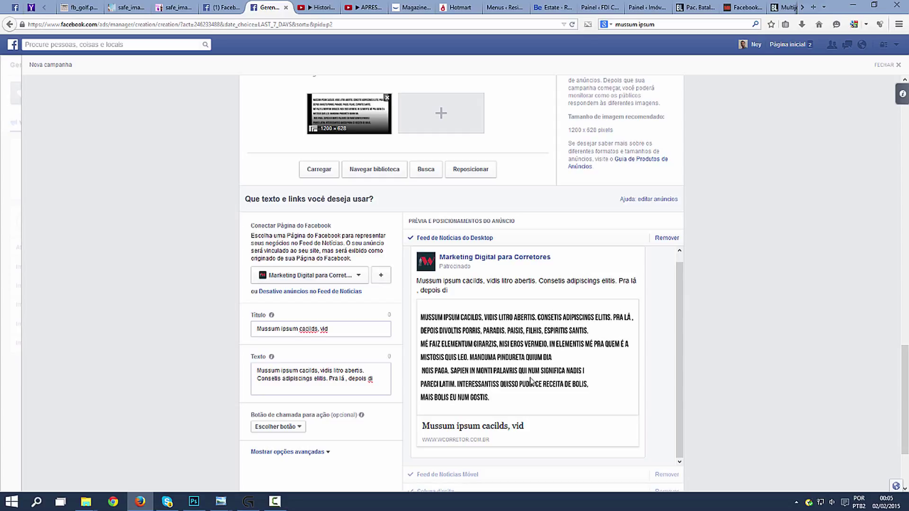
pyautogui.click(196, 503)
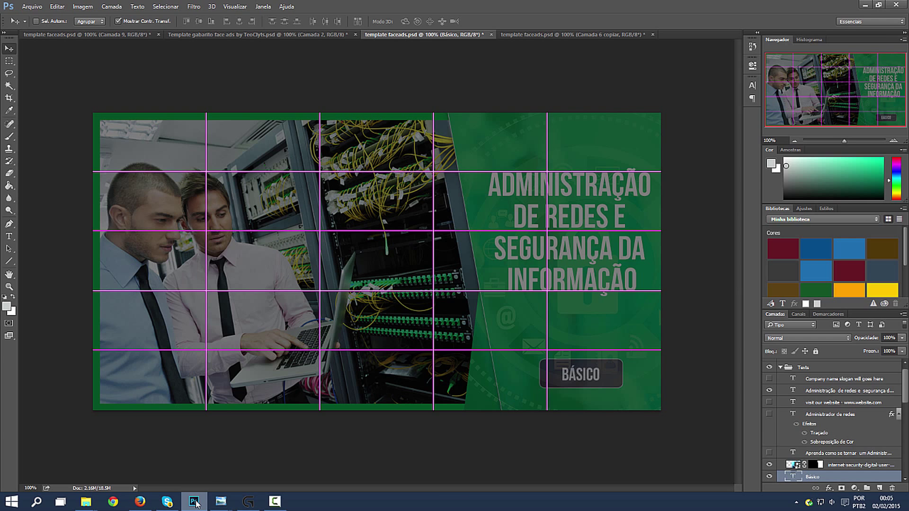
pyautogui.click(196, 503)
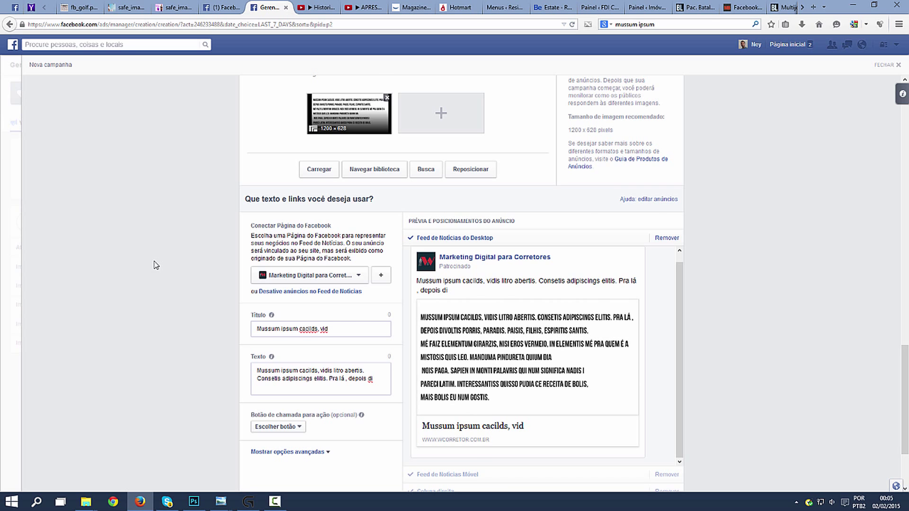
pyautogui.scroll(10, 198, 317)
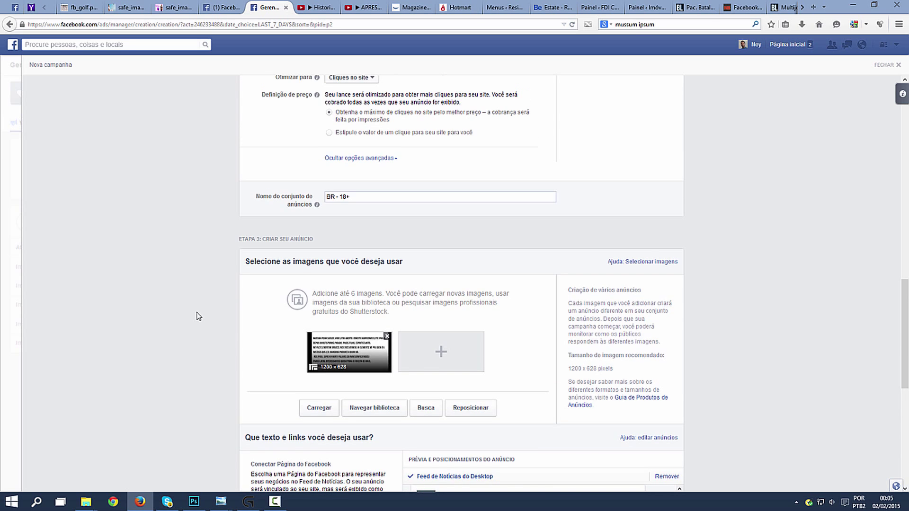
pyautogui.scroll(6, 198, 316)
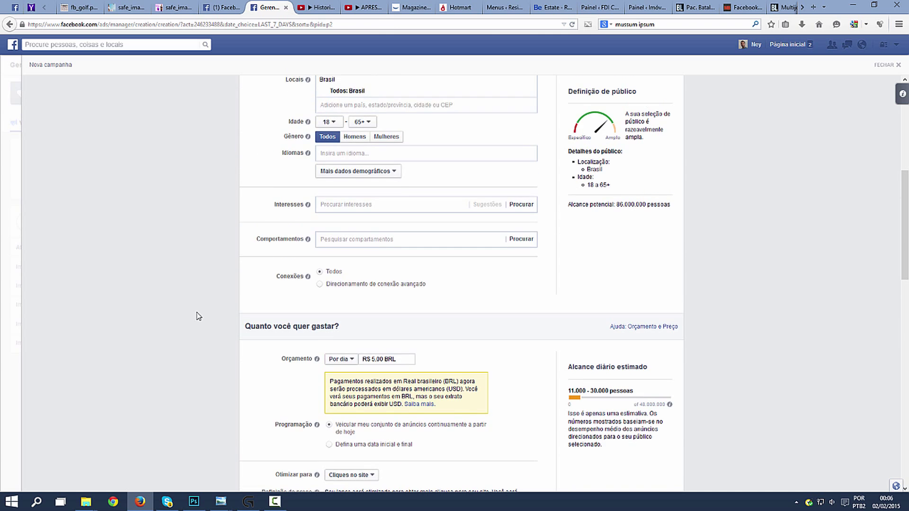
# Switch to Photoshop and look through the layer stack of the network administration banner
pyautogui.click(204, 501)
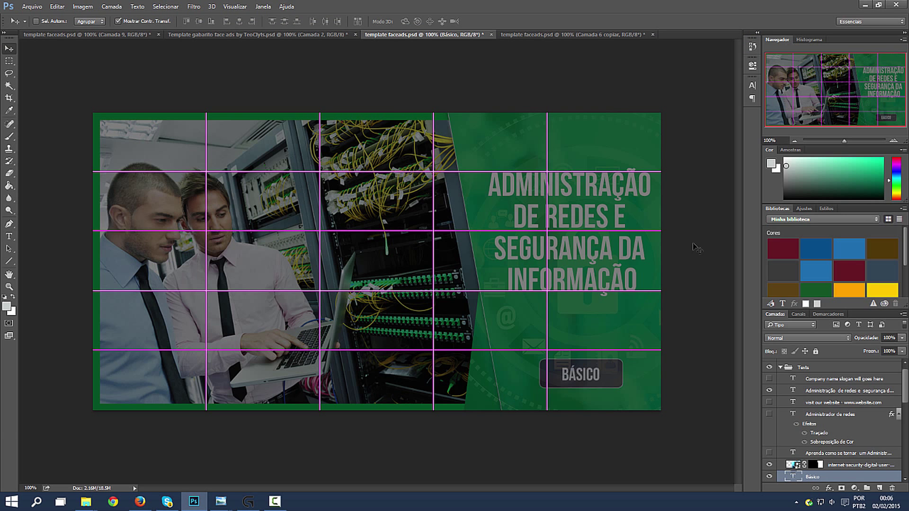
pyautogui.moveTo(905, 398); pyautogui.dragTo(906, 384)
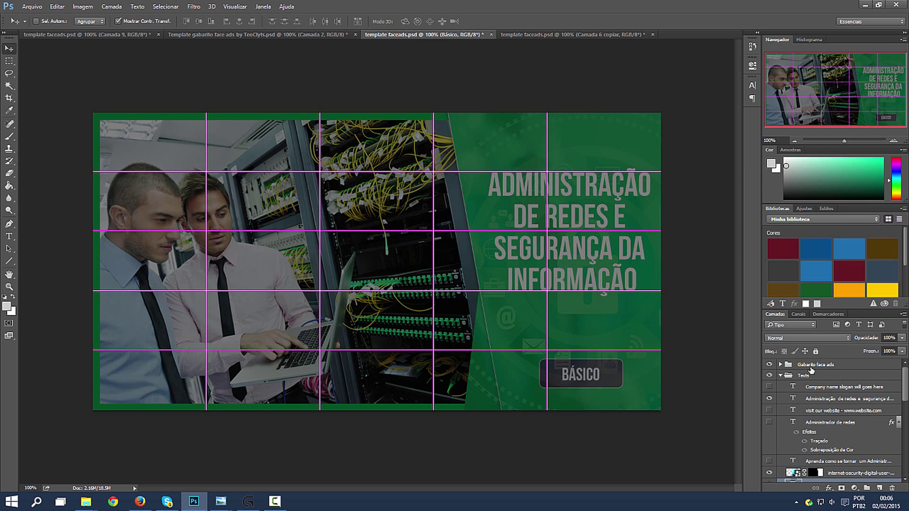
pyautogui.scroll(-8, 905, 391)
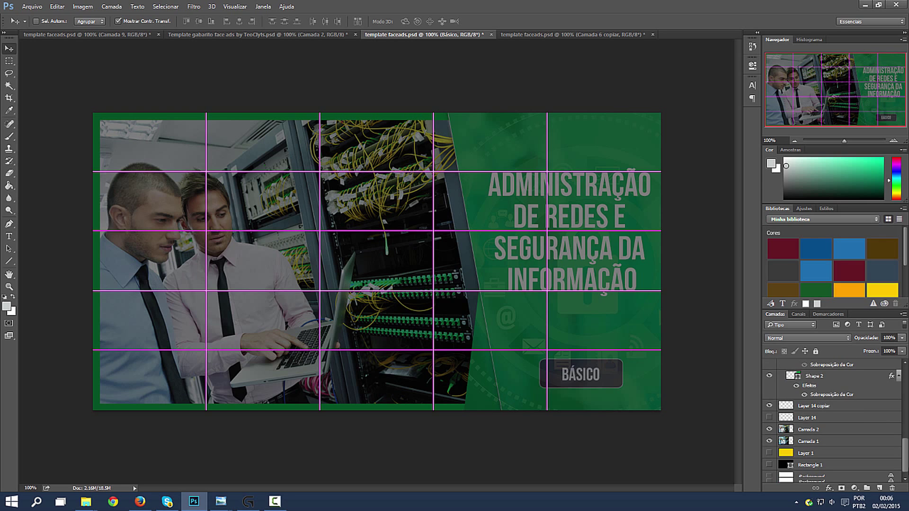
pyautogui.scroll(8, 905, 391)
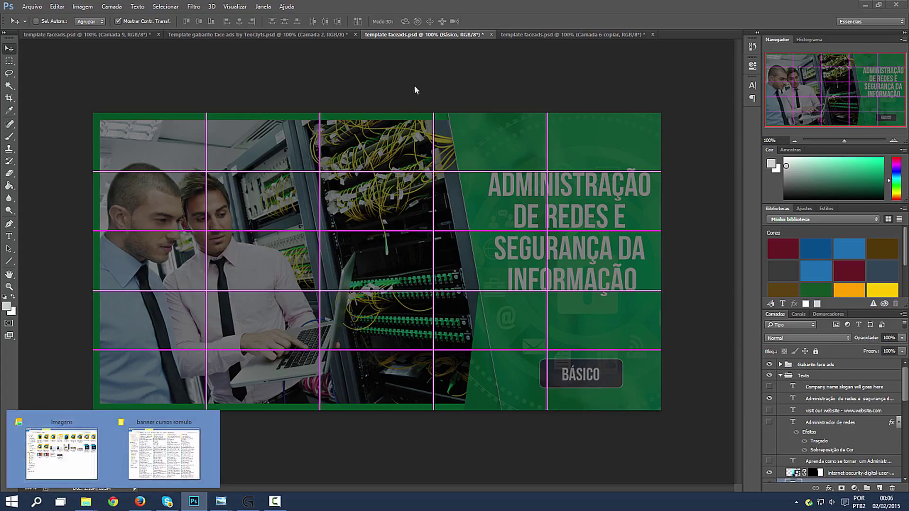
# Bring up Template gabarito face ads by TeoClyts.psd and view it with the gabarito 20% texto = 5 blocos group hidden and shown
pyautogui.click(531, 33)
pyautogui.click(308, 35)
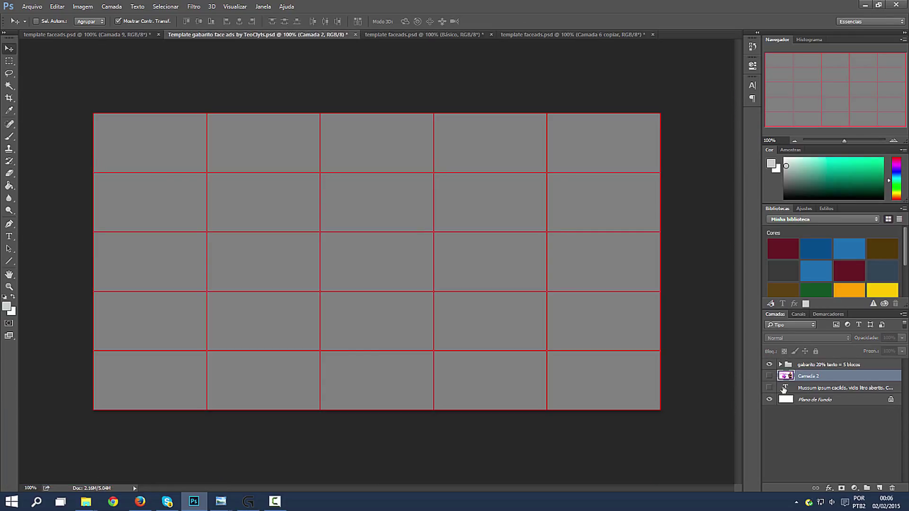
pyautogui.click(769, 365)
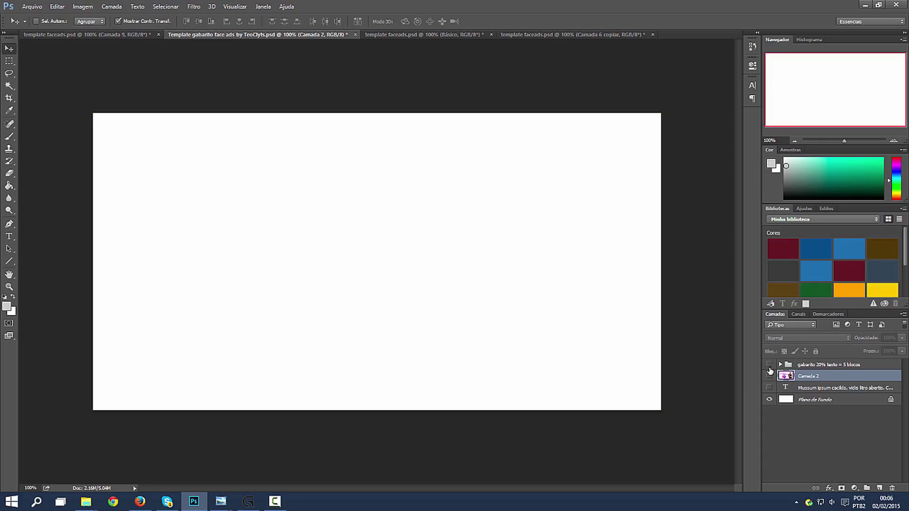
pyautogui.click(769, 365)
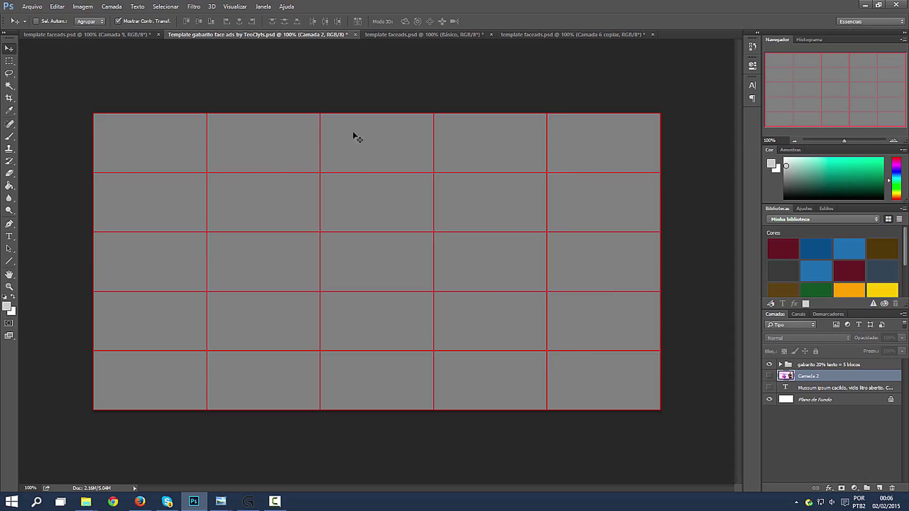
# View the grid with the Plano de Fundo copiar layer in the gabarito 20% texto = 5 blocos group hidden and shown
pyautogui.click(780, 364)
pyautogui.click(769, 415)
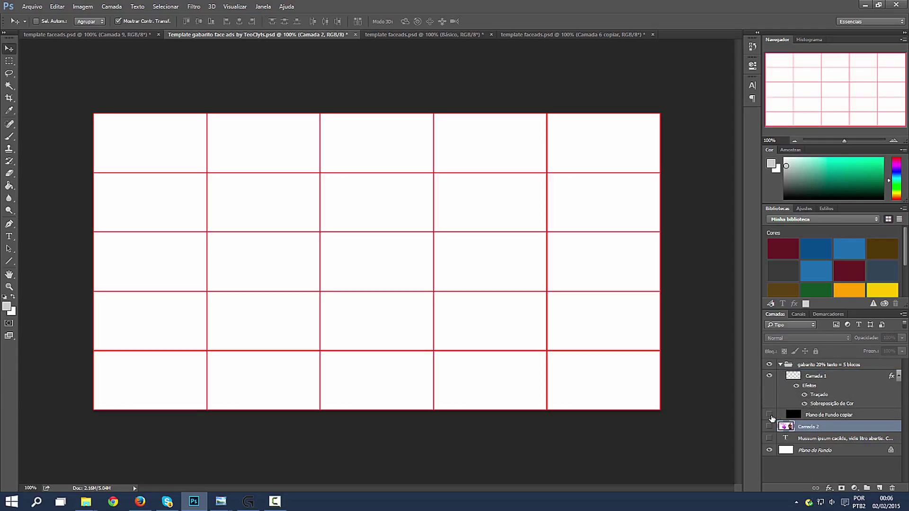
pyautogui.click(771, 415)
pyautogui.click(780, 365)
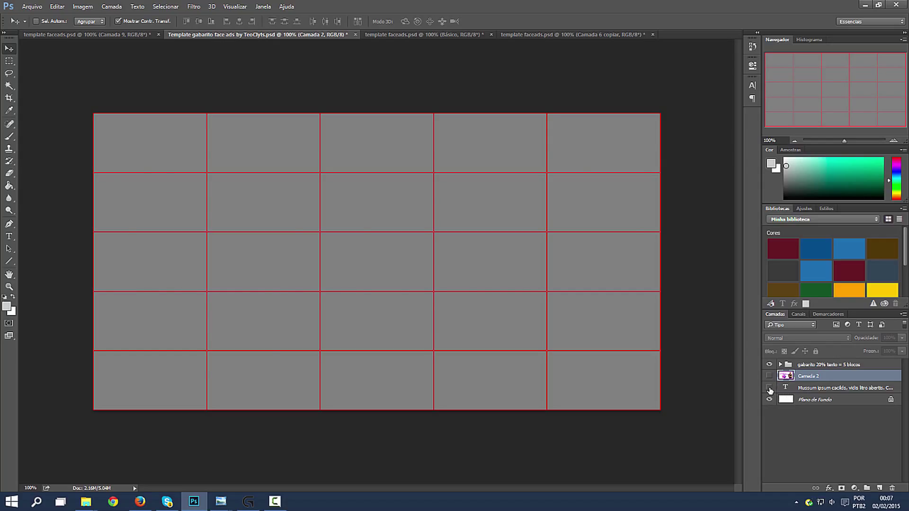
# Show the Mussum ipsum text layer and compare it with the gabarito 20% texto = 5 blocos group hidden and shown
pyautogui.click(770, 388)
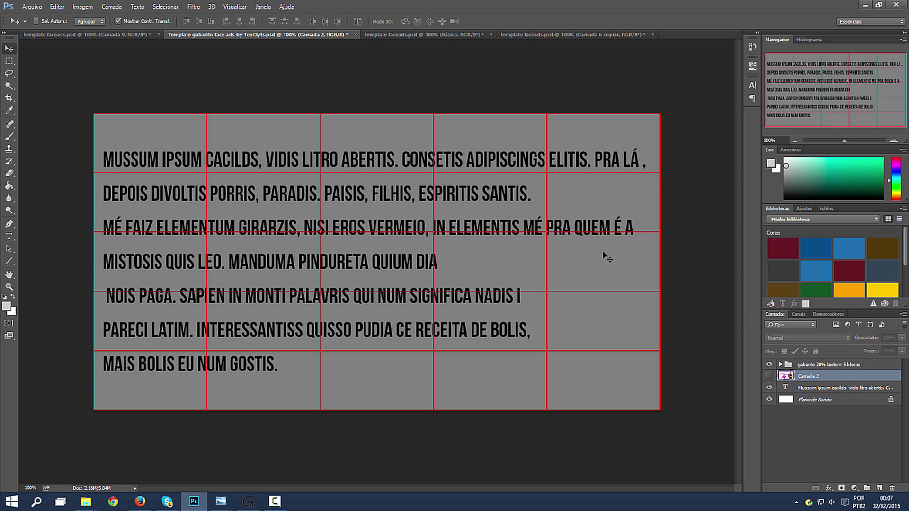
pyautogui.click(769, 365)
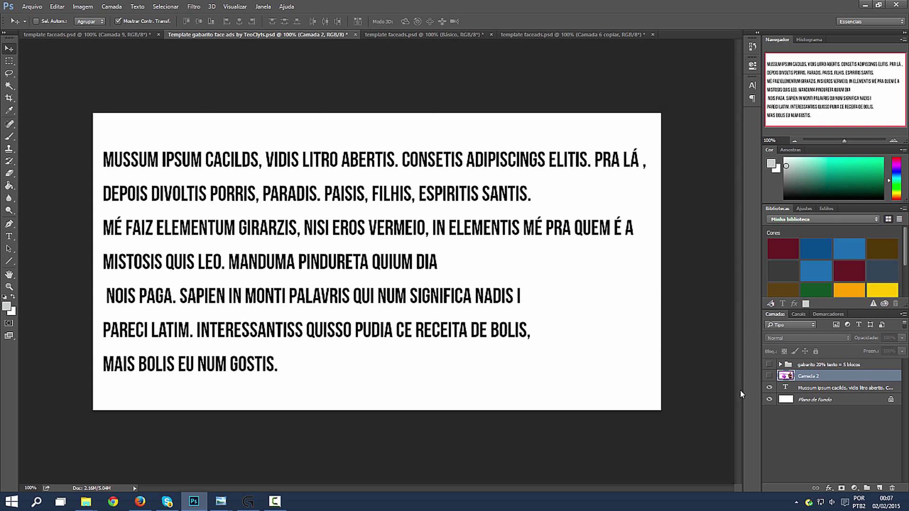
pyautogui.click(769, 364)
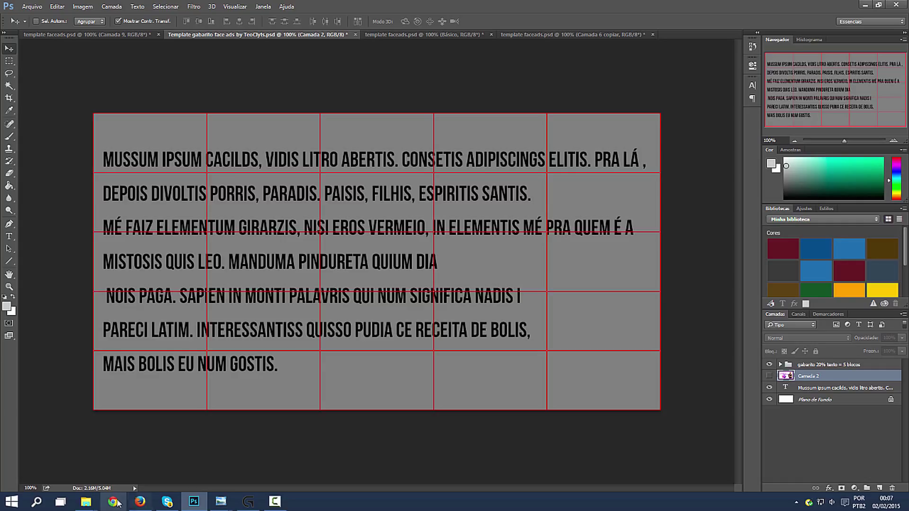
# Switch to Firefox and view the audience settings of the Facebook campaign form
pyautogui.click(139, 502)
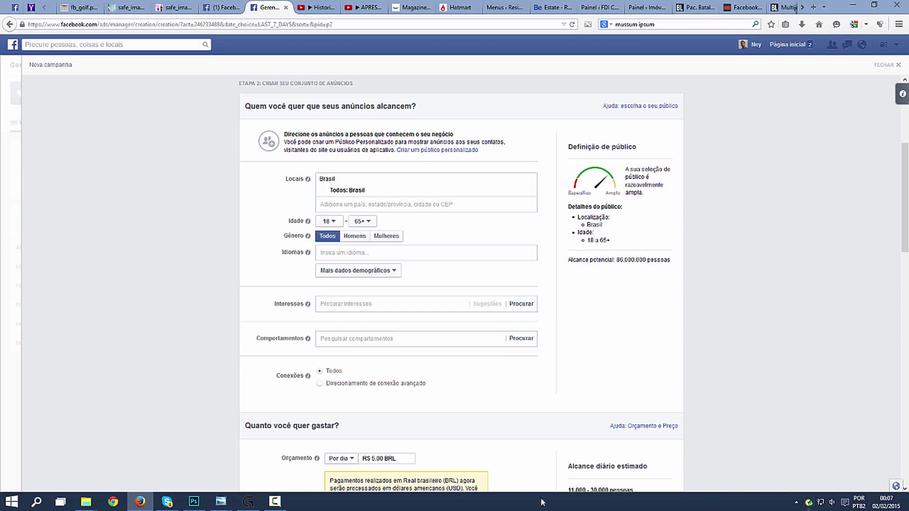
pyautogui.click(275, 502)
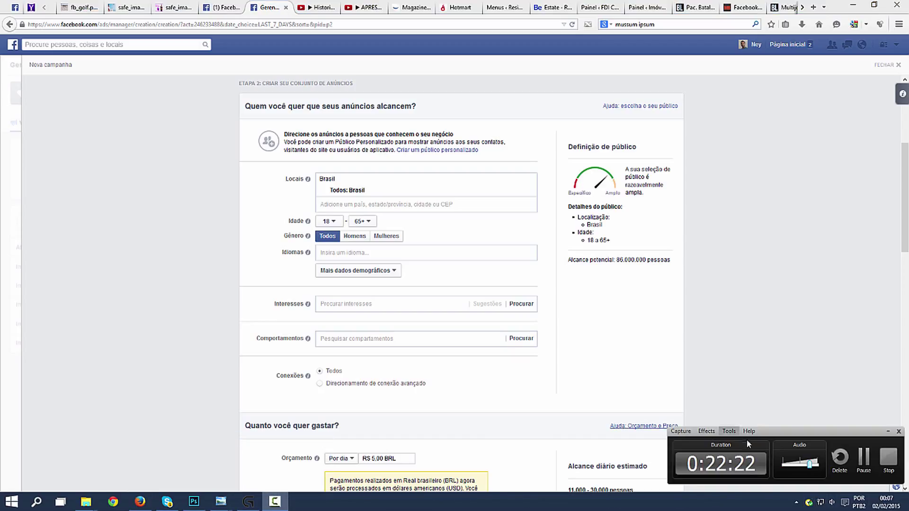